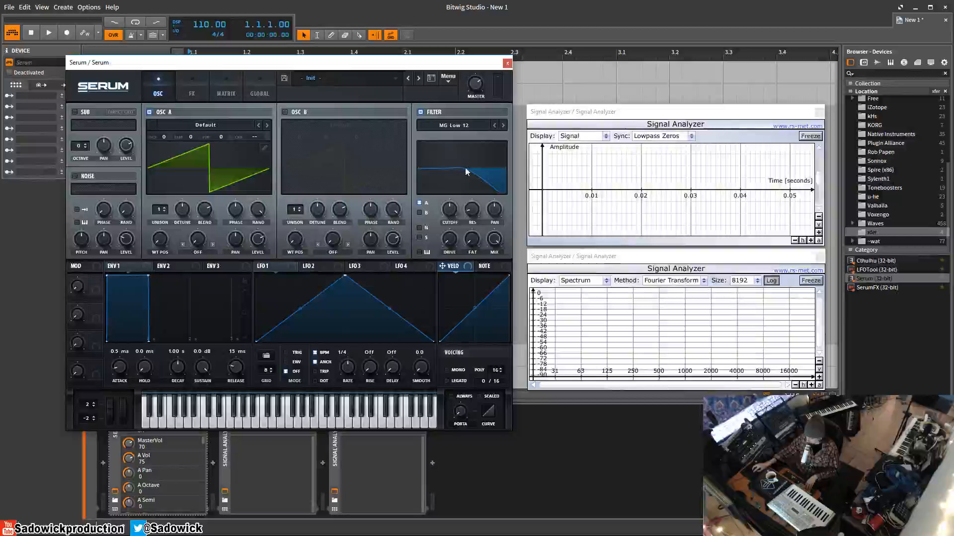
Adjust the MG Low 12 filter's cutoff, resonance and pan
mouse_move(454, 206)
mouse_down()
mouse_move(449, 221)
mouse_move(463, 198)
mouse_move(457, 217)
mouse_up()
mouse_move(475, 219)
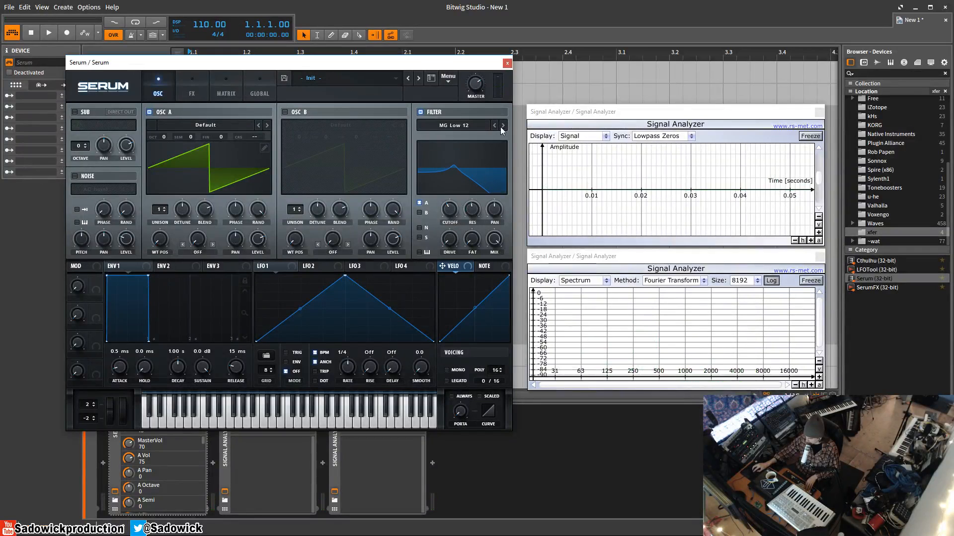
drag(449, 211, 453, 208)
drag(498, 213, 509, 166)
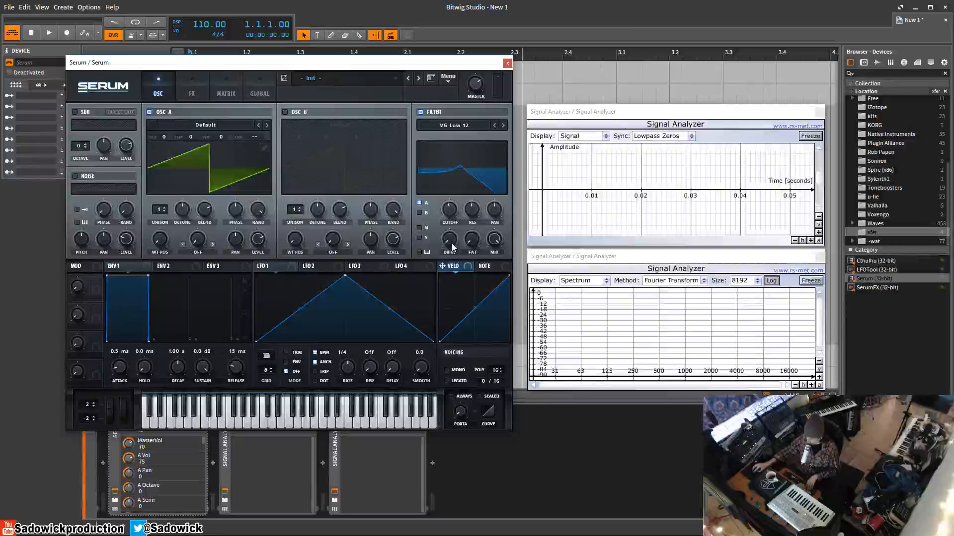
Adjust the filter's Drive, Fat and Mix amounts, trying Osc A's level at 43%
mouse_move(449, 247)
mouse_down()
mouse_move(452, 212)
mouse_move(448, 271)
mouse_move(451, 235)
mouse_move(446, 260)
mouse_move(448, 248)
mouse_up()
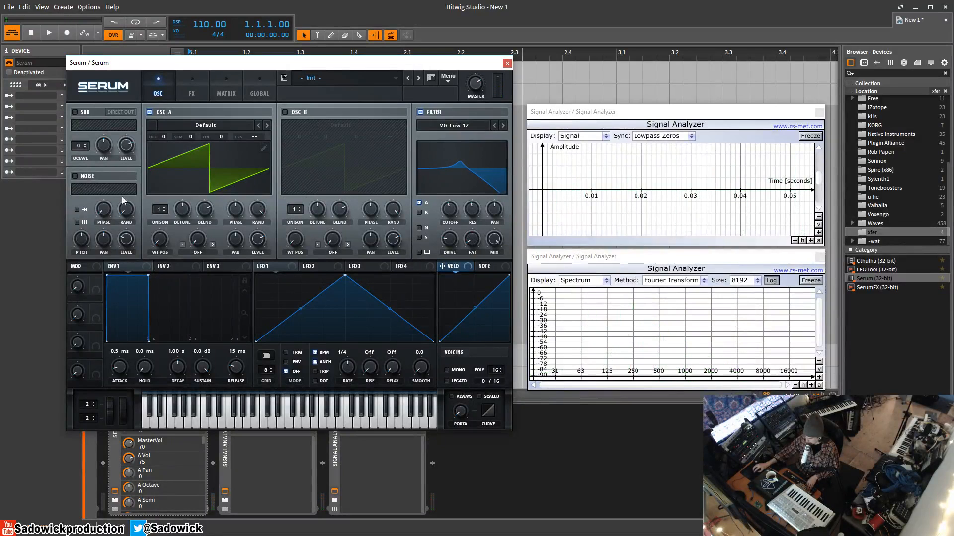
drag(261, 237, 263, 264)
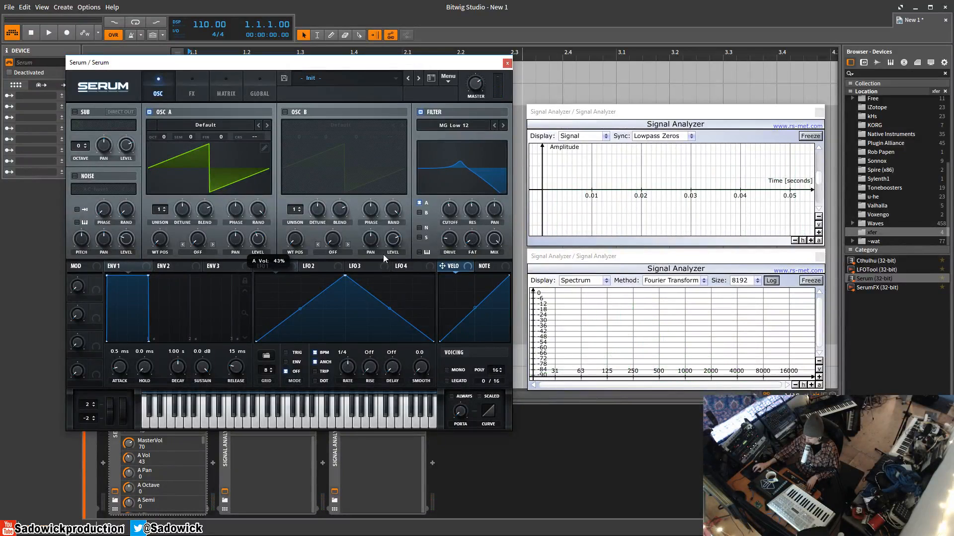
drag(471, 248, 476, 175)
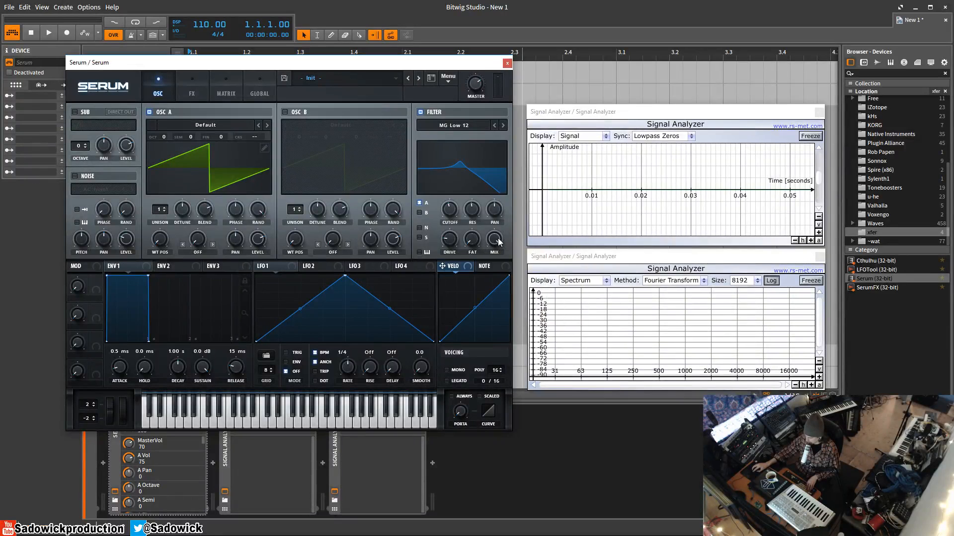
drag(497, 242, 478, 356)
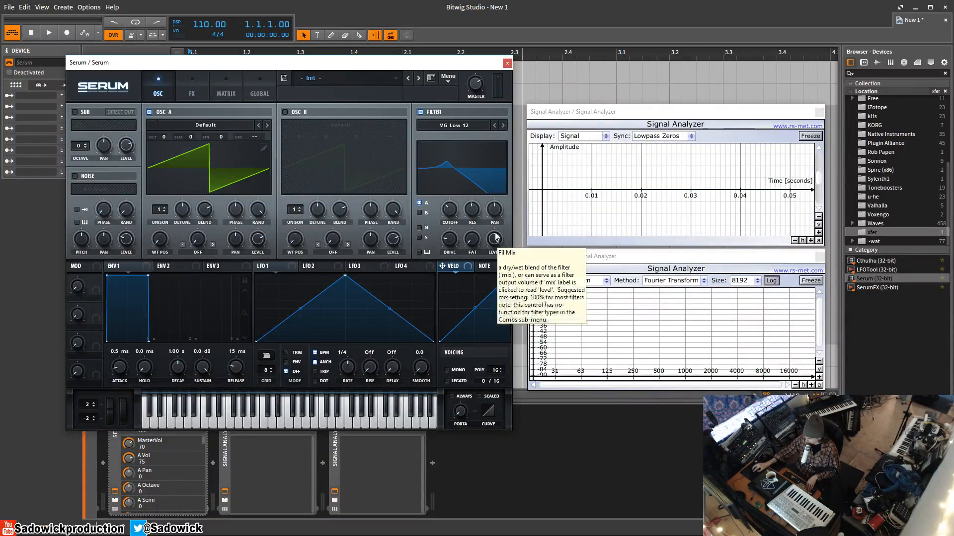
drag(496, 239, 488, 333)
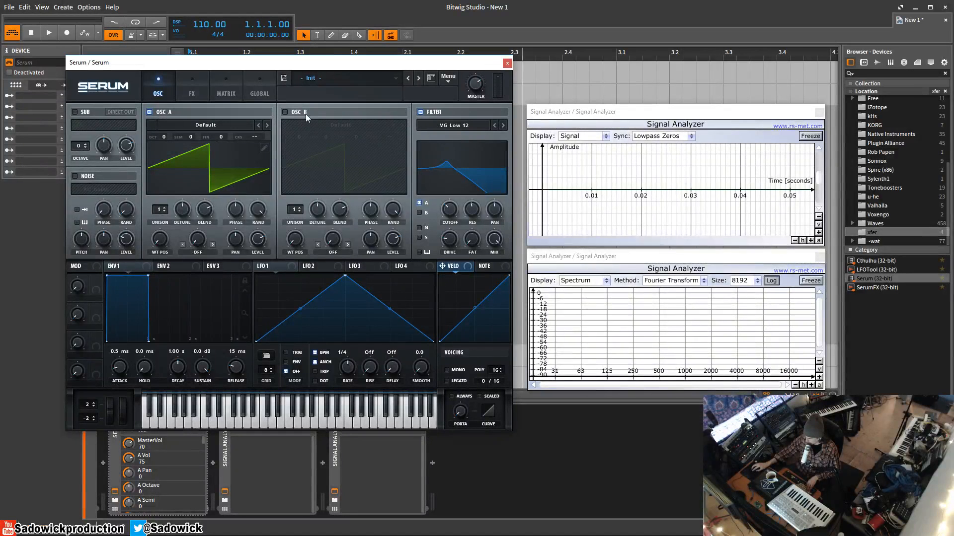
Enable Osc B with the Basic Mini wavetable and set its octave to +1
click(285, 112)
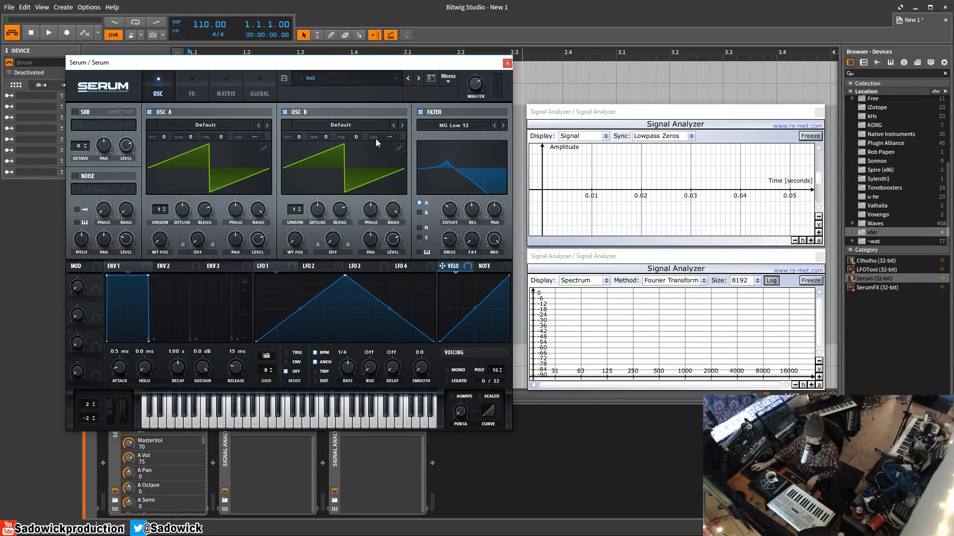
click(403, 125)
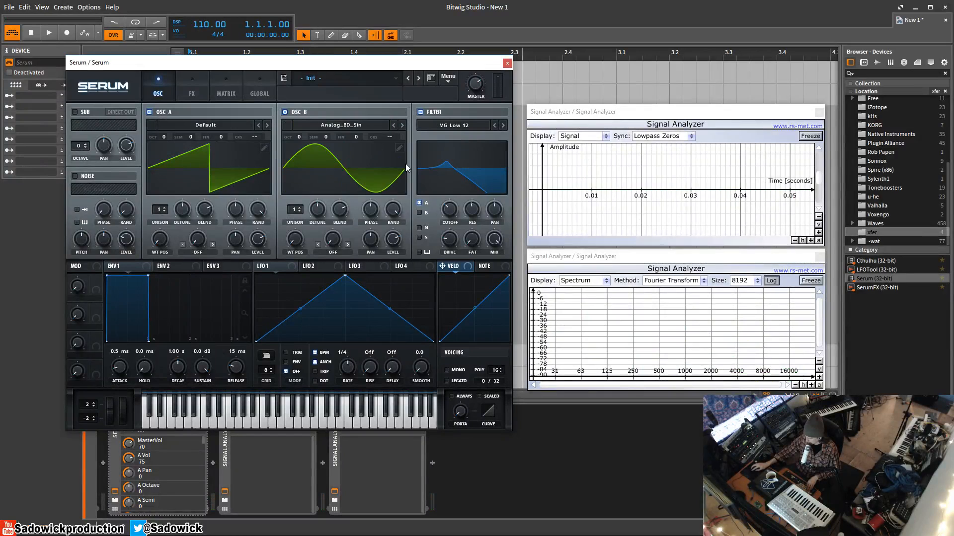
click(402, 125)
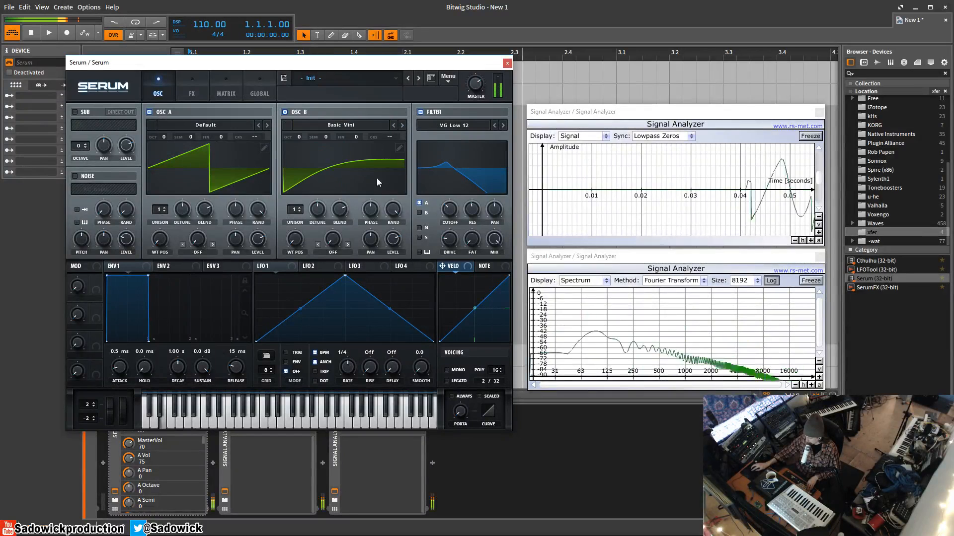
drag(298, 137, 303, 130)
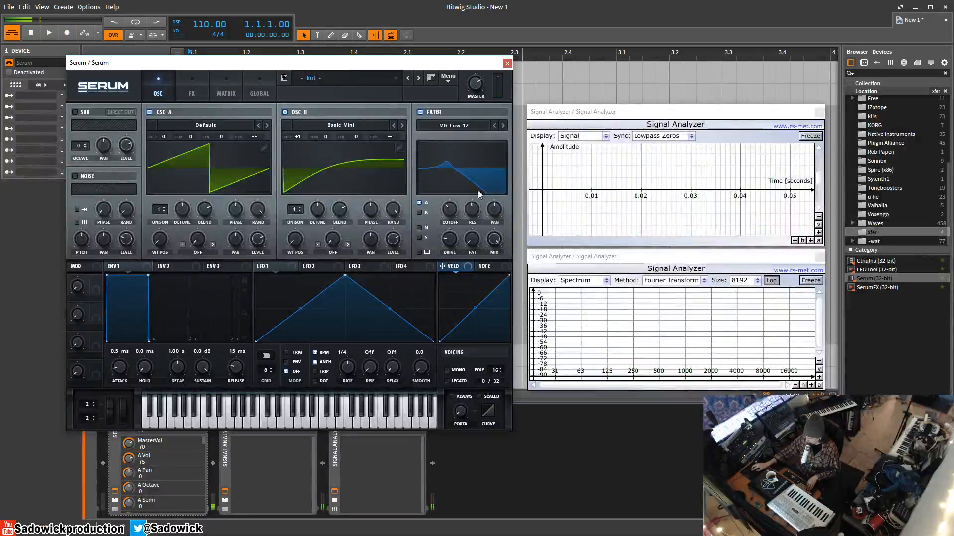
Route Osc B through the filter, adjusting the drive and raising the cutoff
drag(451, 214, 455, 226)
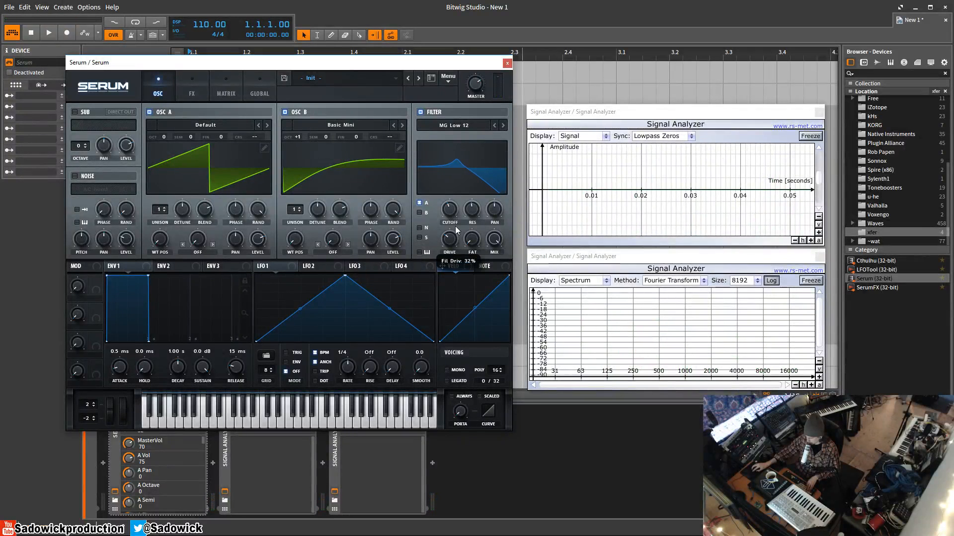
click(419, 214)
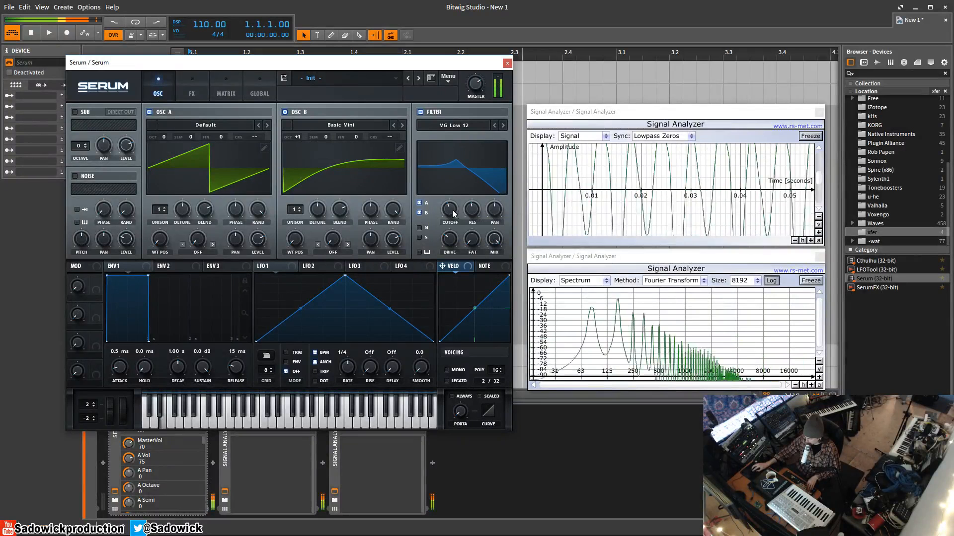
drag(446, 235, 447, 278)
drag(450, 211, 446, 174)
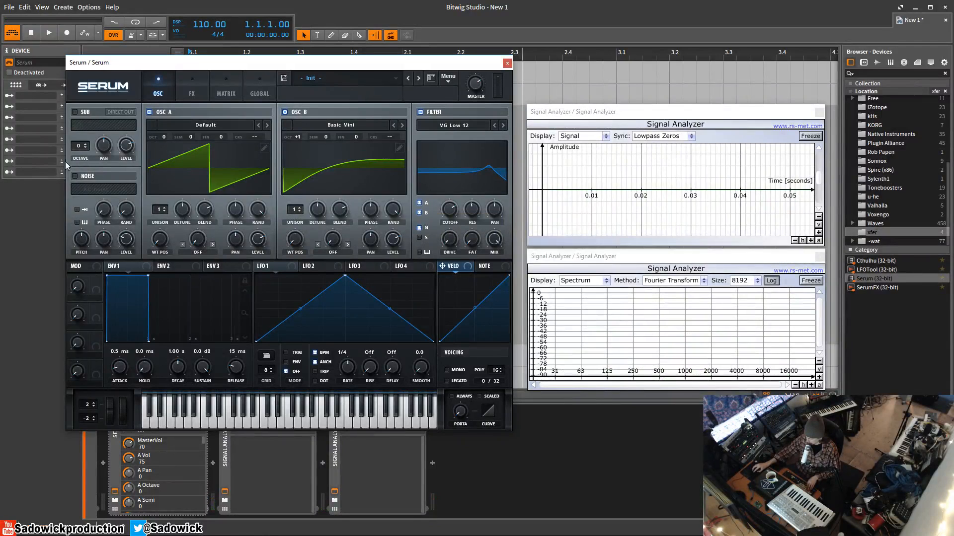
Toggle the filter routing of the sub and Osc B, and switch Osc B off
click(422, 238)
click(420, 213)
click(421, 214)
click(285, 113)
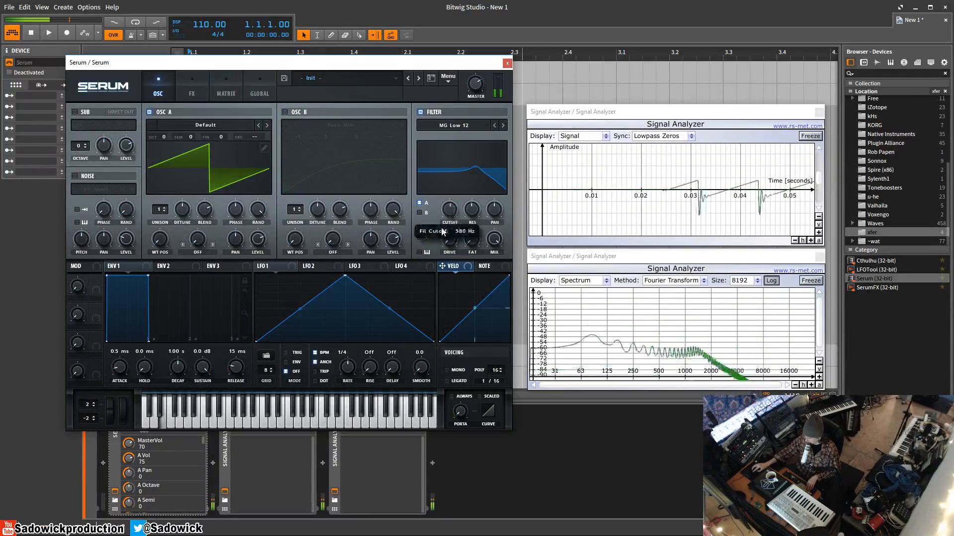
Enable the filter's key tracking with a lower cutoff, and go through notes from low to high on the keyboard
click(419, 252)
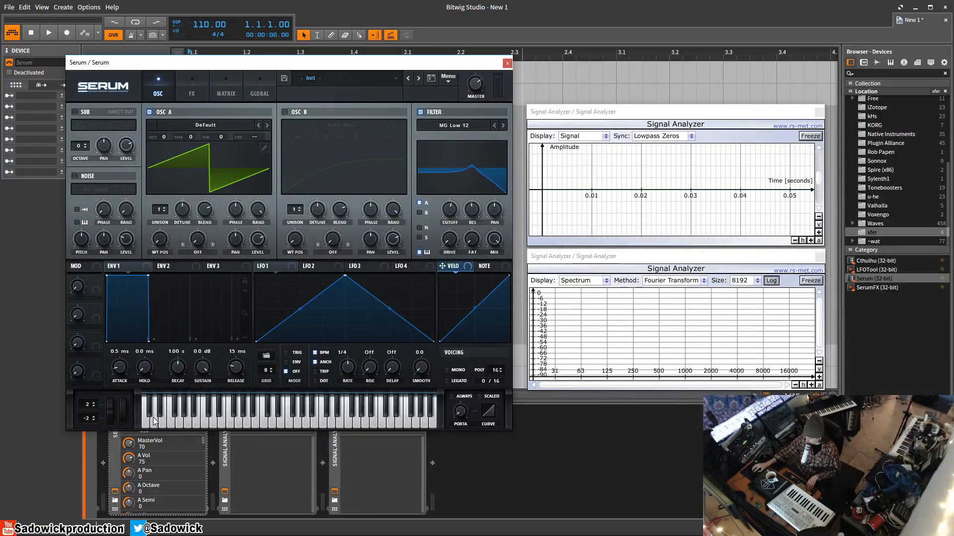
drag(451, 208, 439, 225)
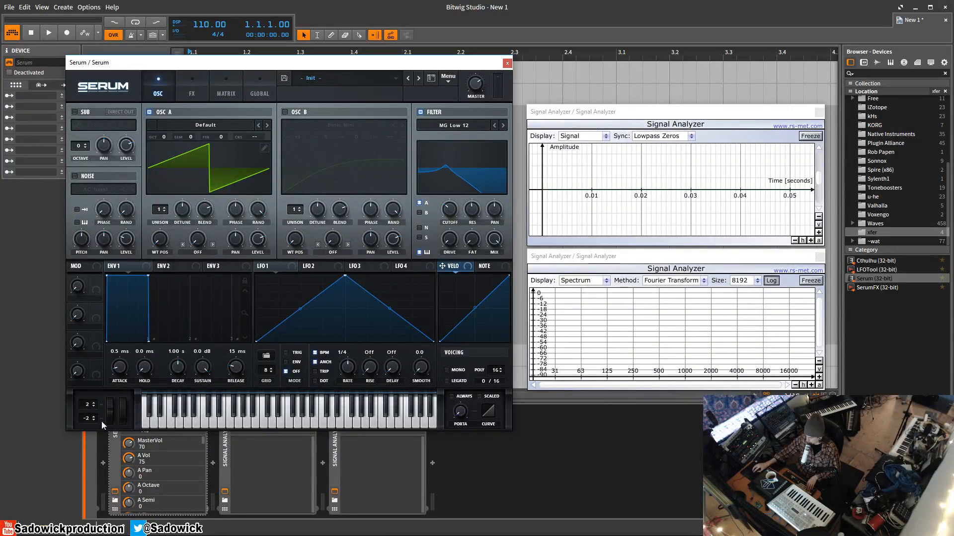
click(167, 421)
click(213, 422)
click(261, 425)
click(298, 427)
click(336, 427)
click(371, 427)
click(401, 426)
click(415, 426)
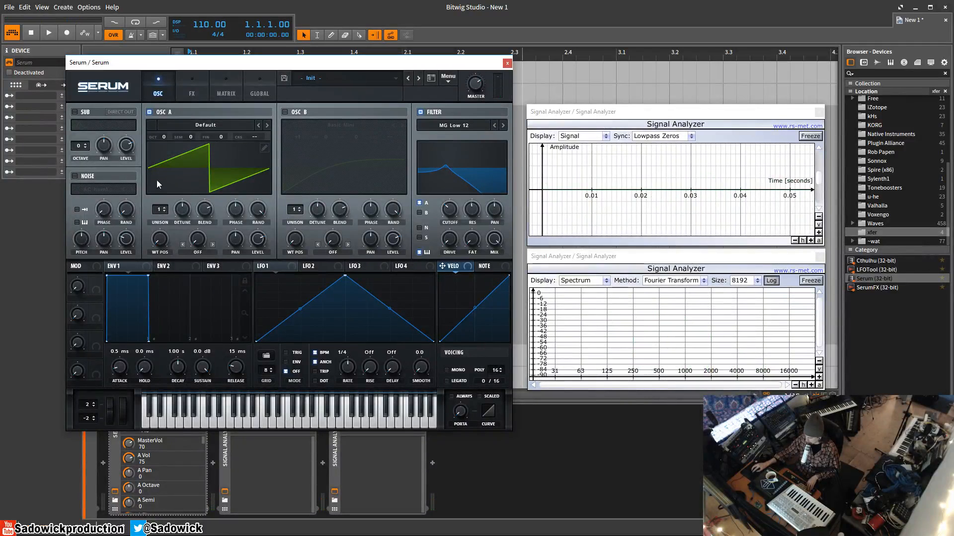
click(238, 421)
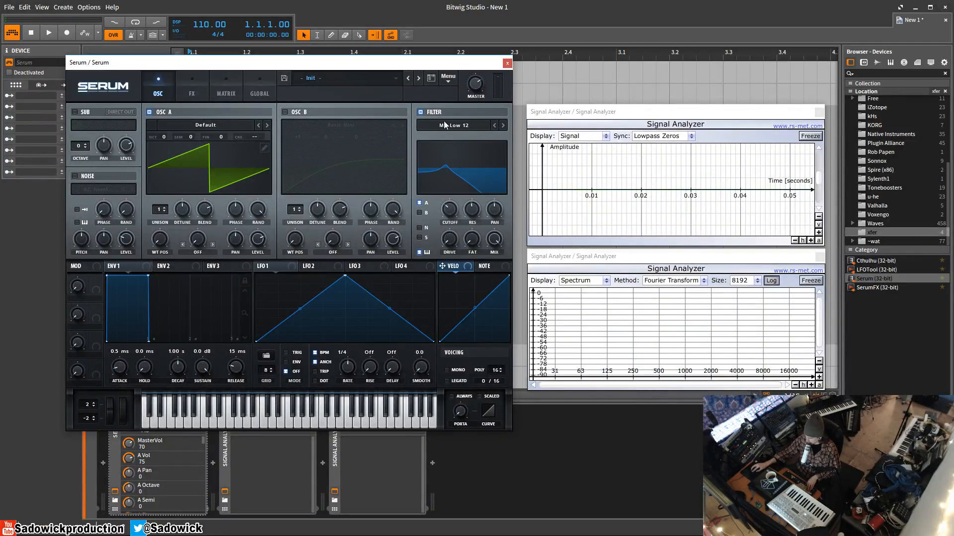
click(304, 421)
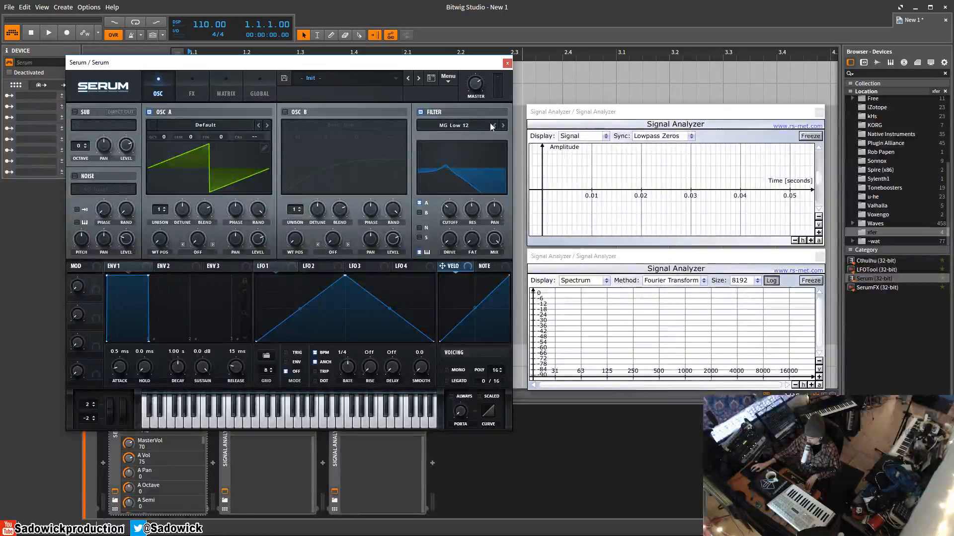
Try the neighbouring MG Low 18 filter type and set the filter to MG Low 24
drag(450, 208, 450, 205)
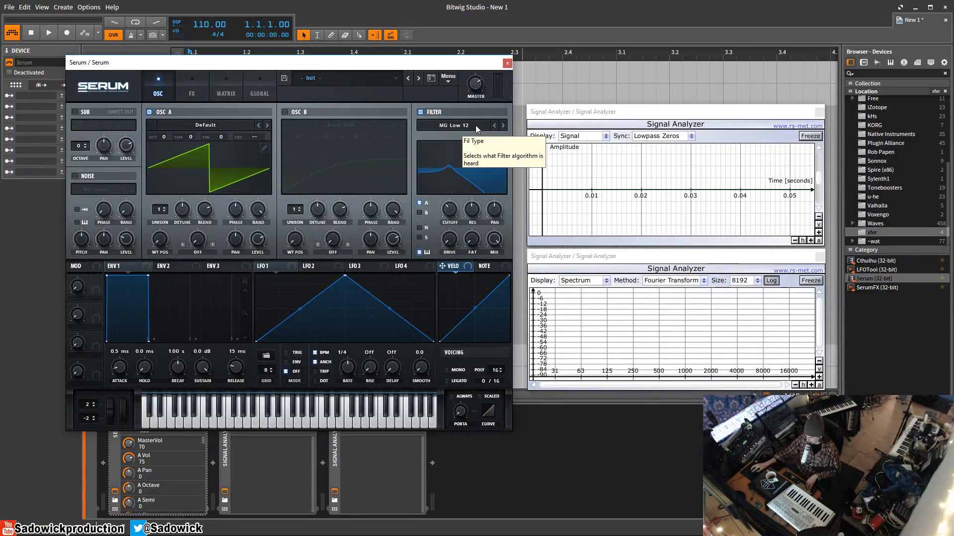
click(503, 126)
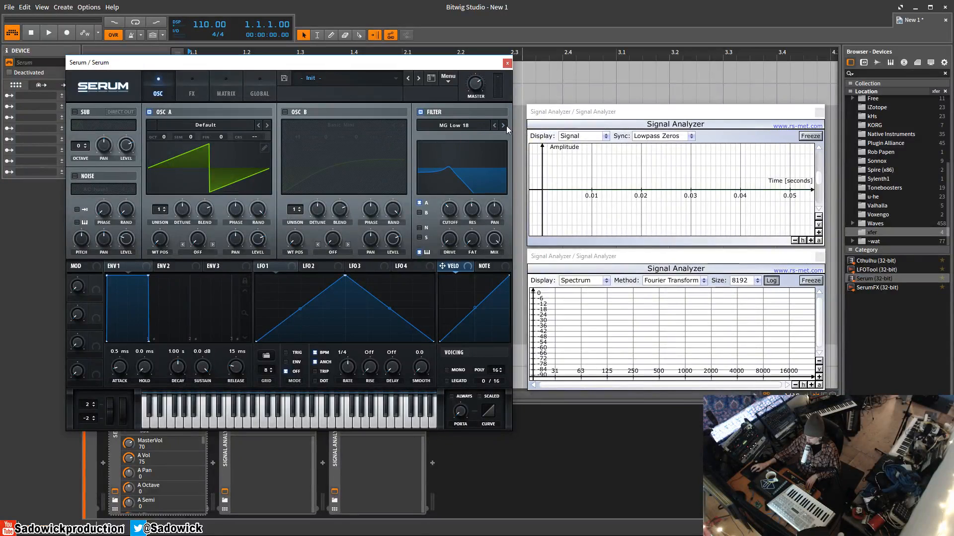
click(494, 125)
click(478, 126)
mouse_move(457, 136)
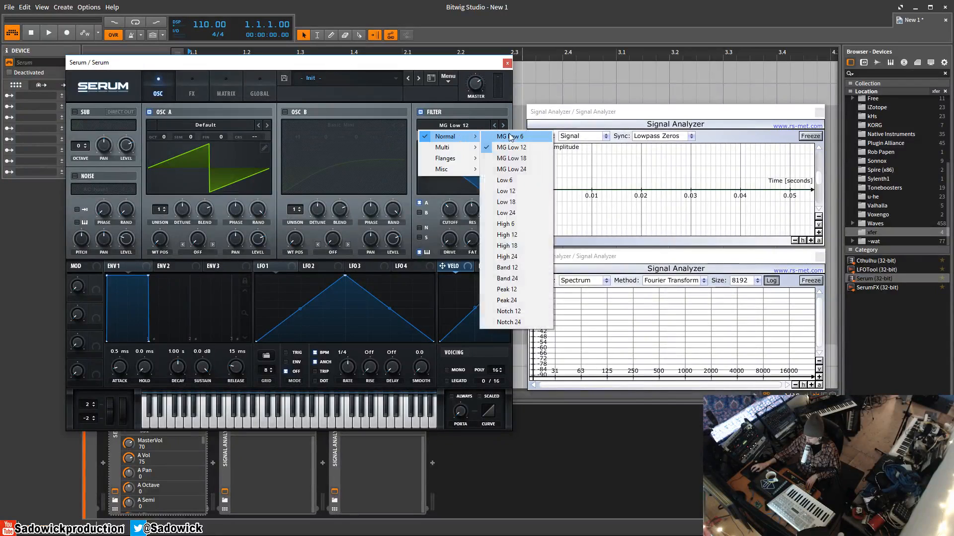
click(522, 170)
Raise the filter cutoff and compare the gentler MG Low slopes, finishing on MG Low 24
drag(446, 214, 475, 204)
click(495, 124)
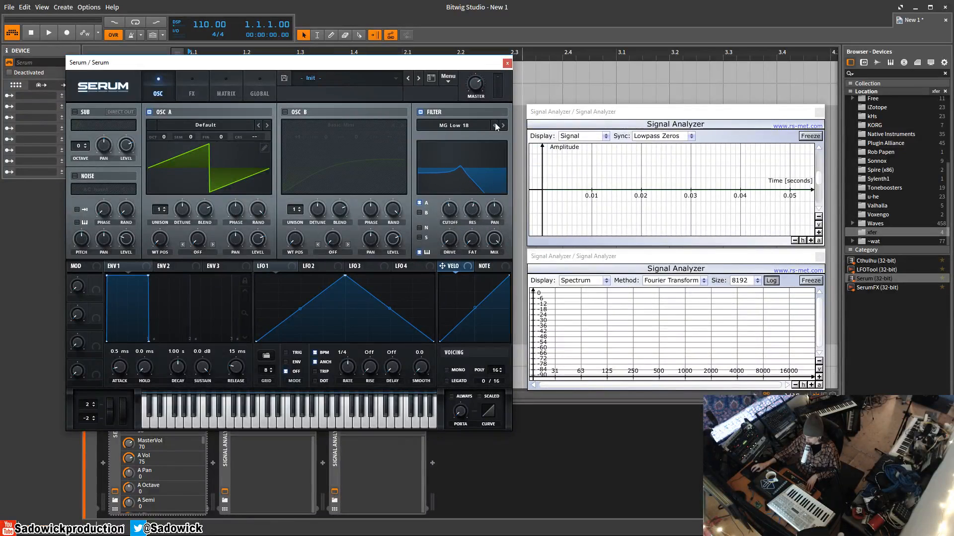
click(495, 124)
click(503, 125)
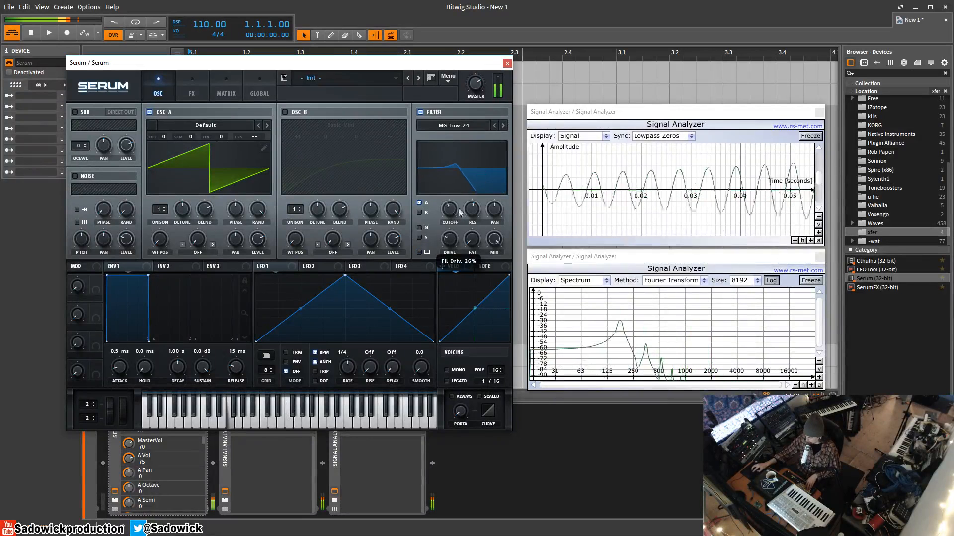
Change the filter type to Low 24
click(457, 126)
mouse_move(454, 135)
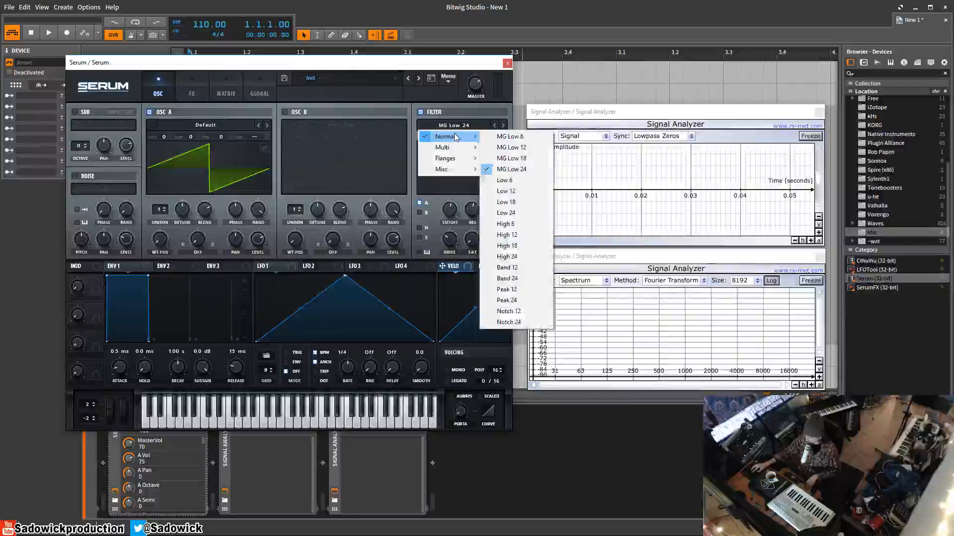
click(531, 212)
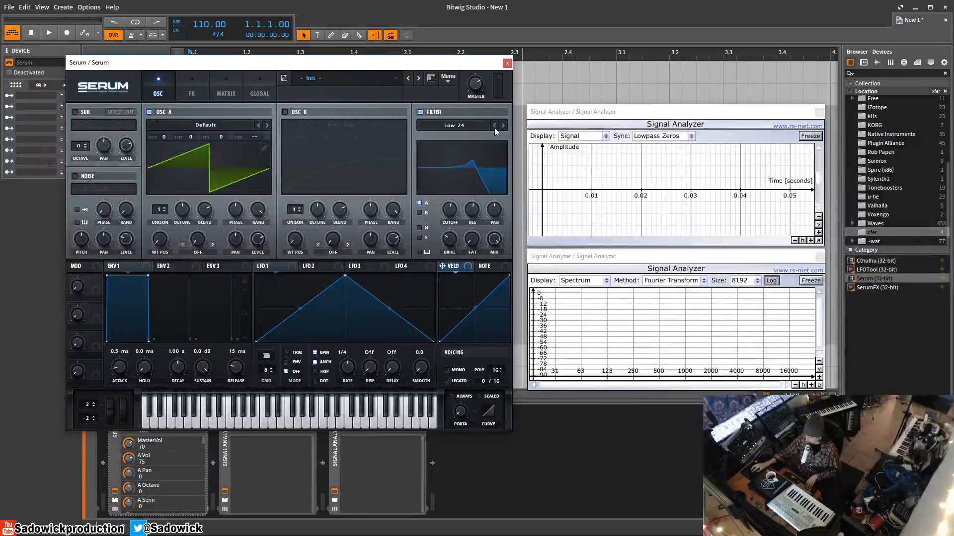
Change the filter type to High 24 and sweep its cutoff
click(463, 125)
mouse_move(449, 137)
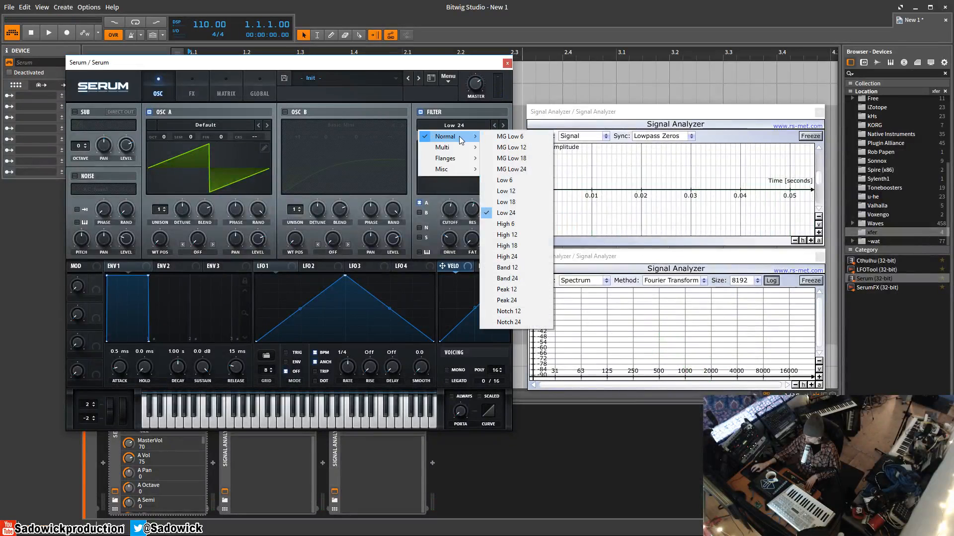
click(517, 256)
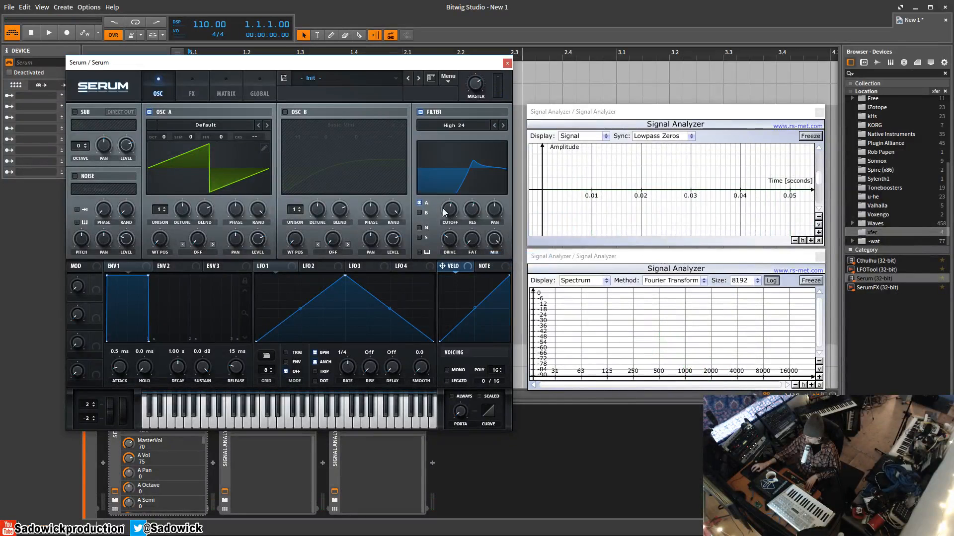
drag(451, 231, 451, 251)
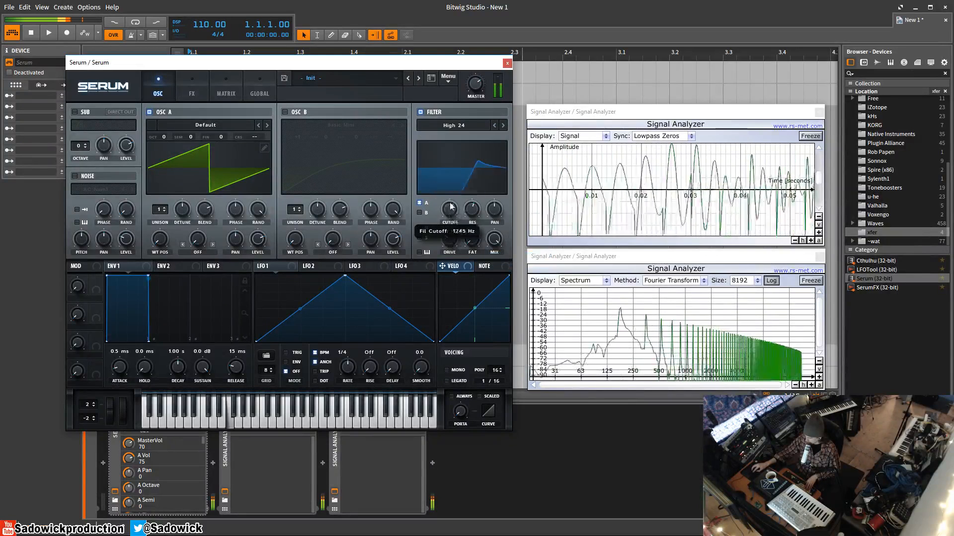
Set the filter type to Band 24, adjust its cutoff and try a lower filter mix
click(463, 125)
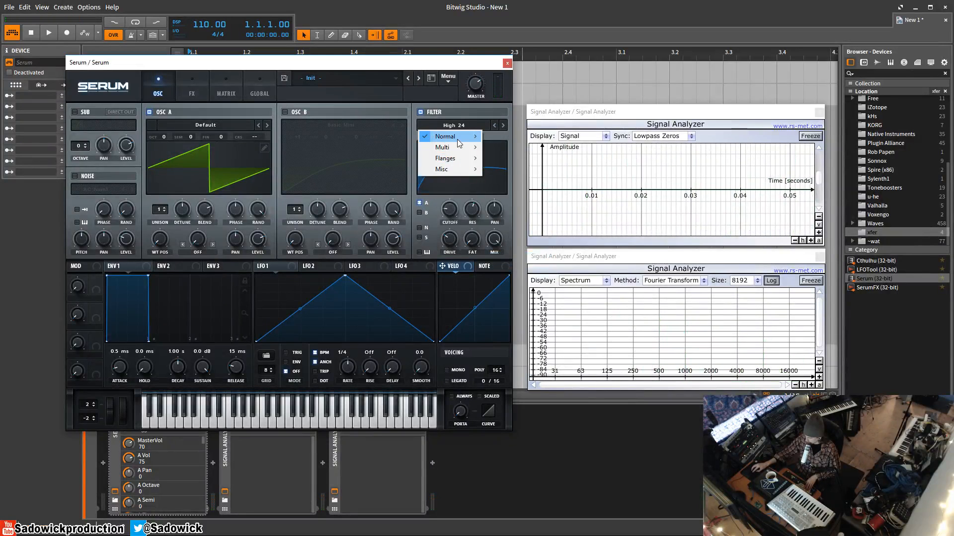
mouse_move(459, 138)
click(514, 278)
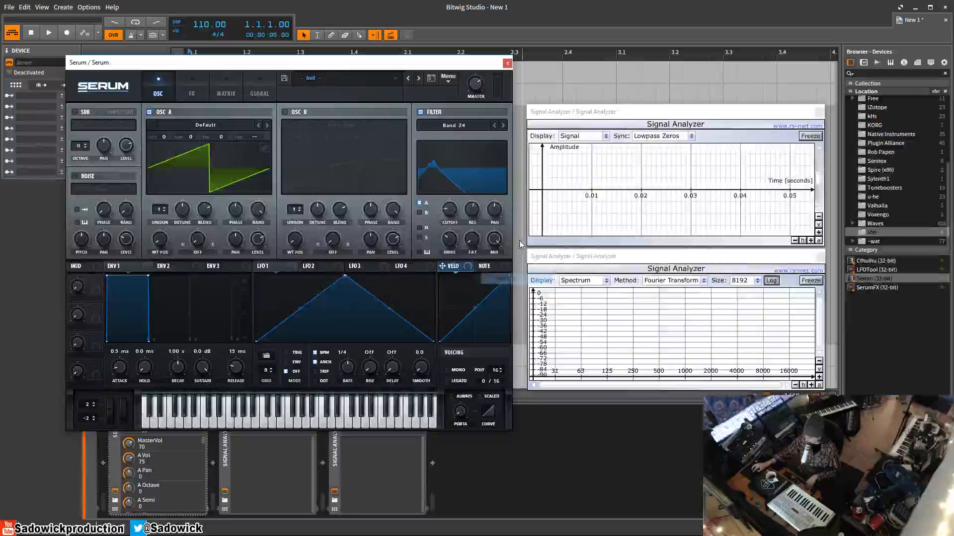
mouse_move(451, 215)
mouse_down()
mouse_move(456, 188)
mouse_move(454, 221)
mouse_up()
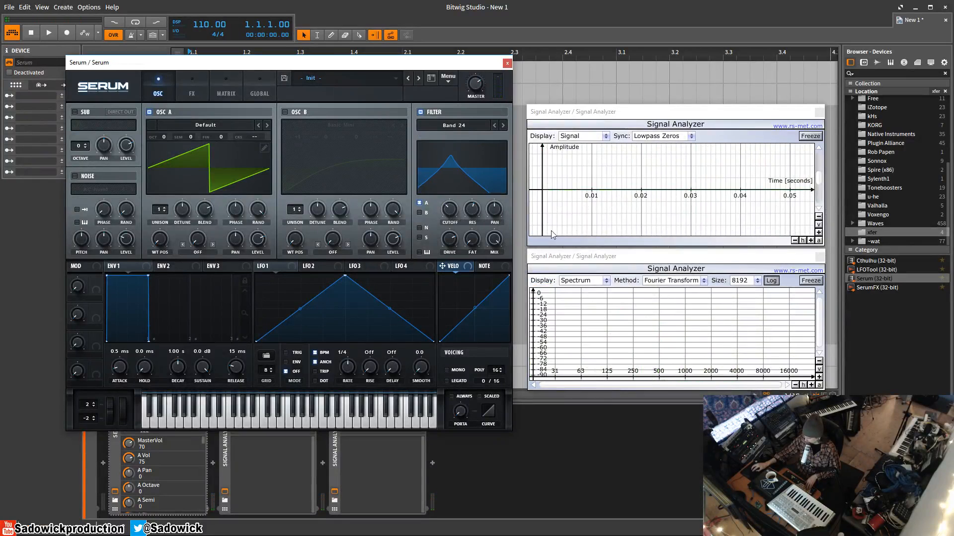
drag(495, 245, 493, 259)
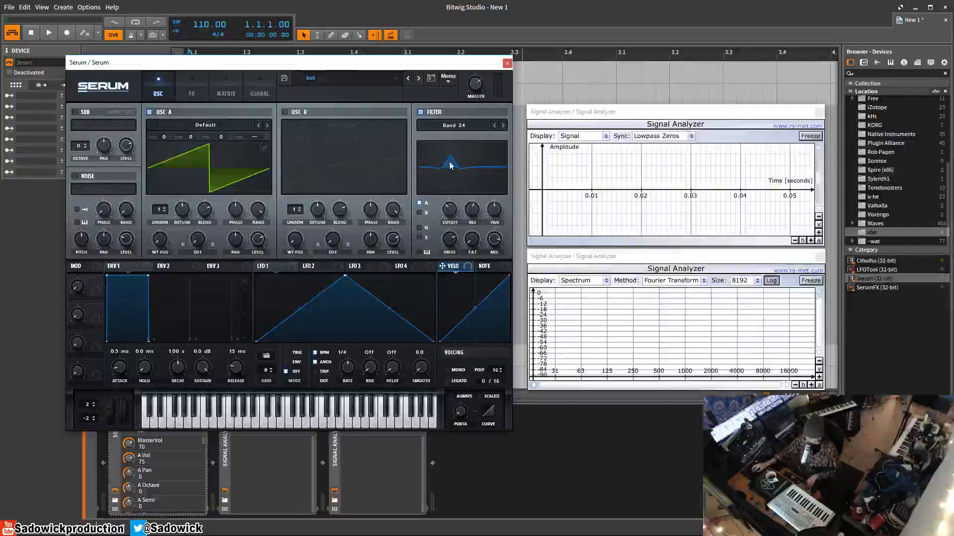
drag(495, 240, 495, 260)
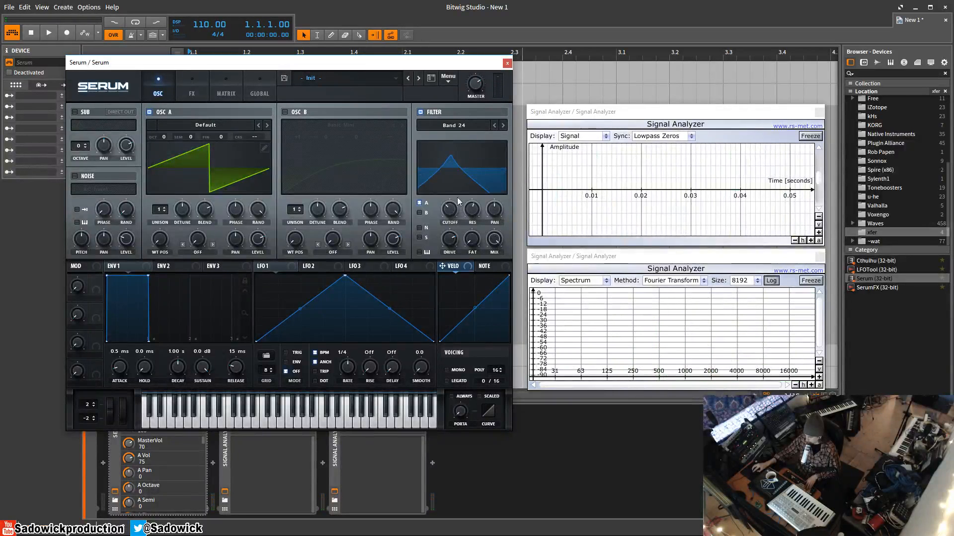
Change the filter type to Peak 24 and adjust its cutoff, drive and resonance
click(467, 126)
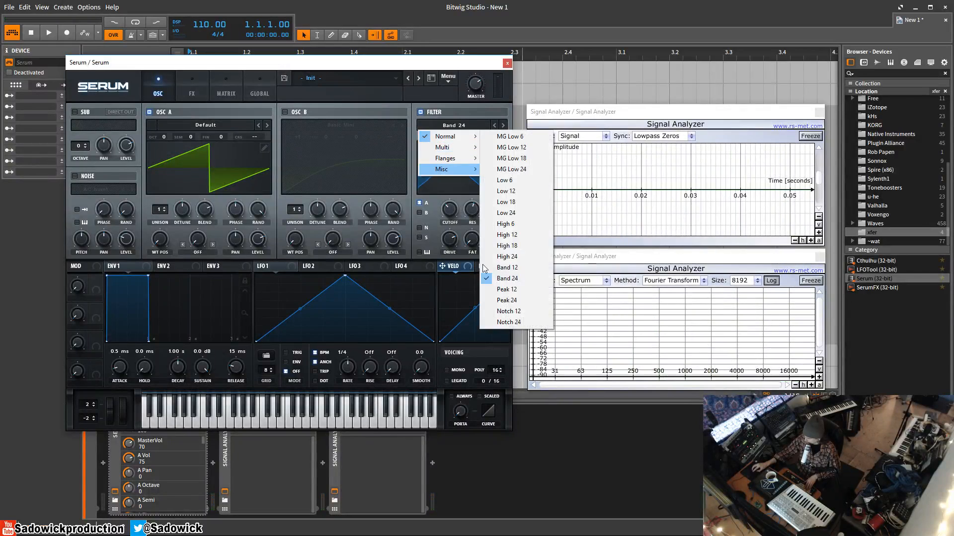
mouse_move(447, 137)
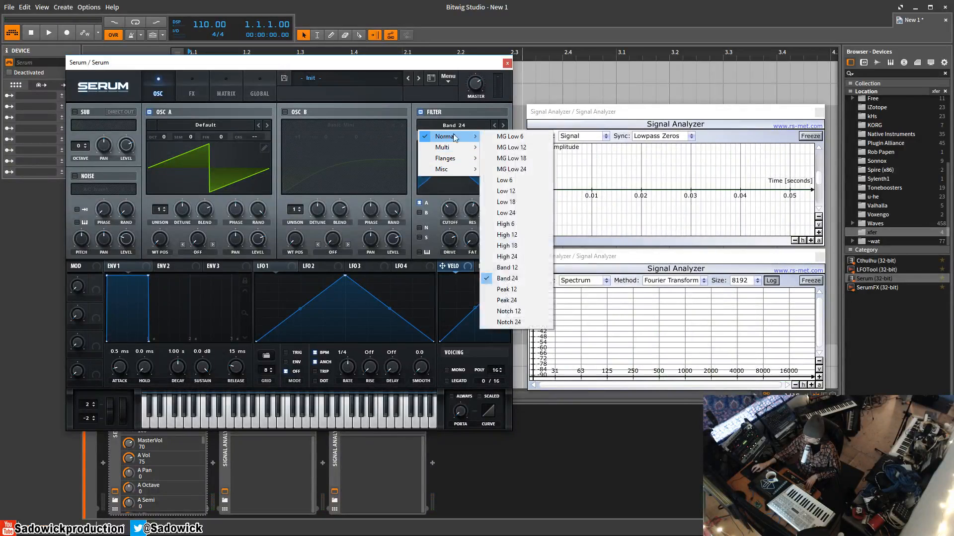
click(503, 300)
drag(449, 211, 453, 202)
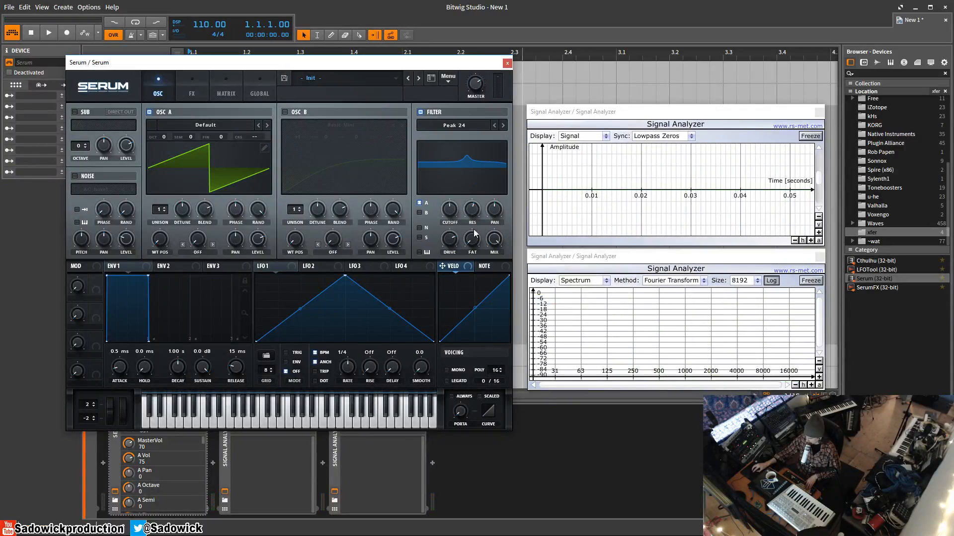
drag(451, 241, 439, 288)
drag(481, 211, 481, 194)
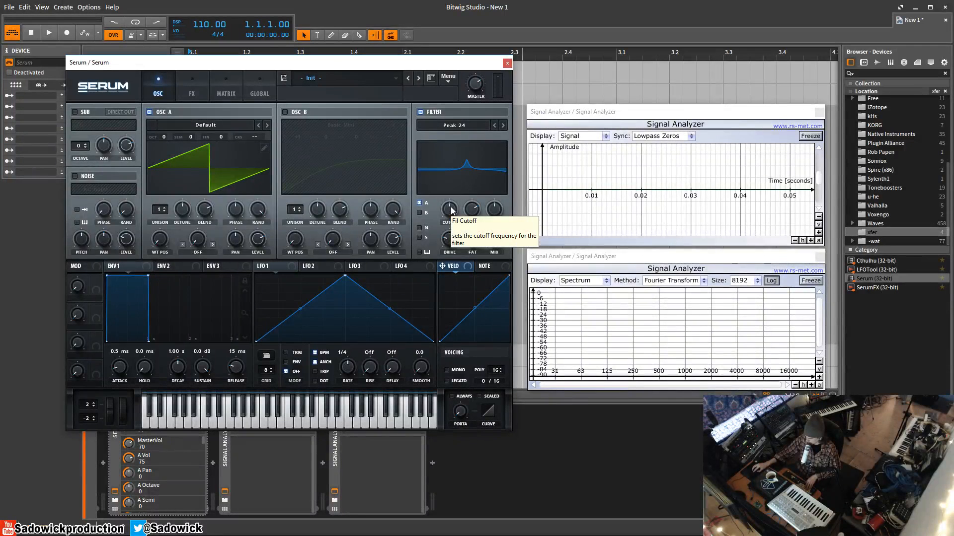
drag(453, 209, 453, 194)
Try Notch 12 with changed drive and resonance, finishing on Notch 24 with an adjusted cutoff
click(503, 125)
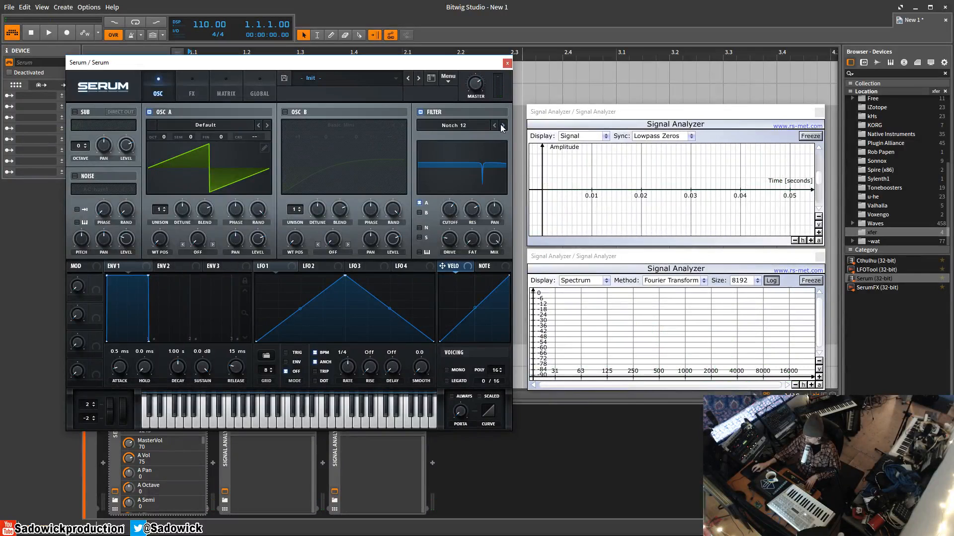
drag(450, 243, 450, 255)
drag(472, 214, 449, 212)
click(503, 126)
drag(448, 211, 449, 206)
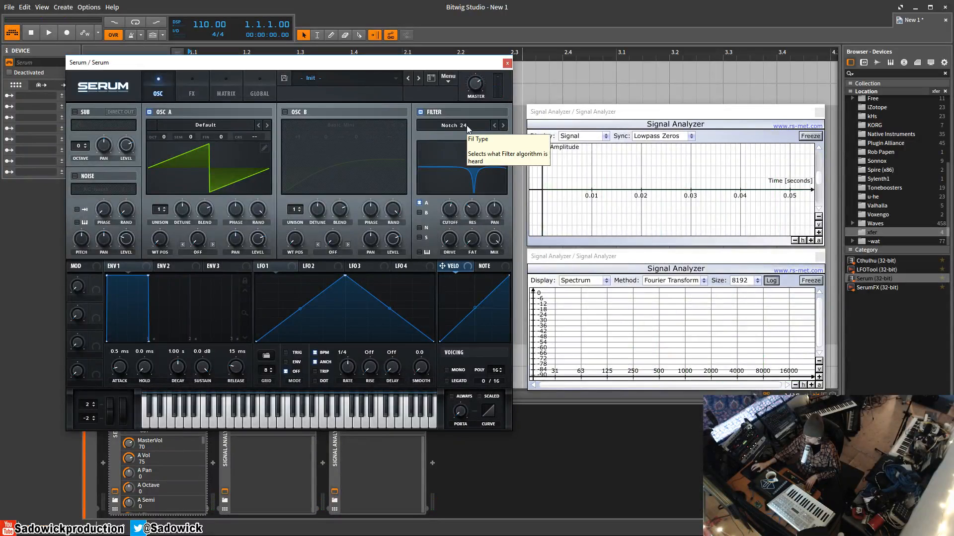
Change the filter type to the Multi type BP 12 and try its second frequency control
click(466, 125)
mouse_move(454, 139)
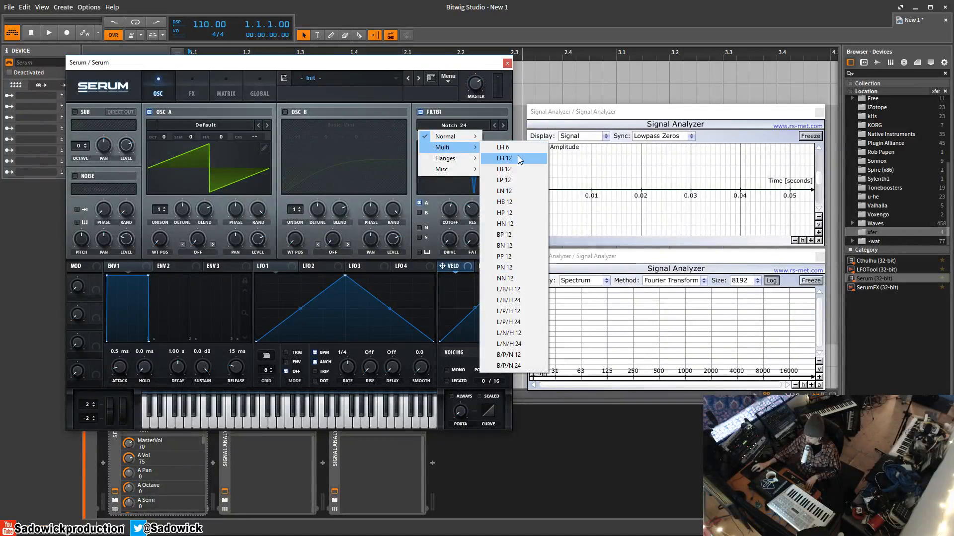
click(503, 237)
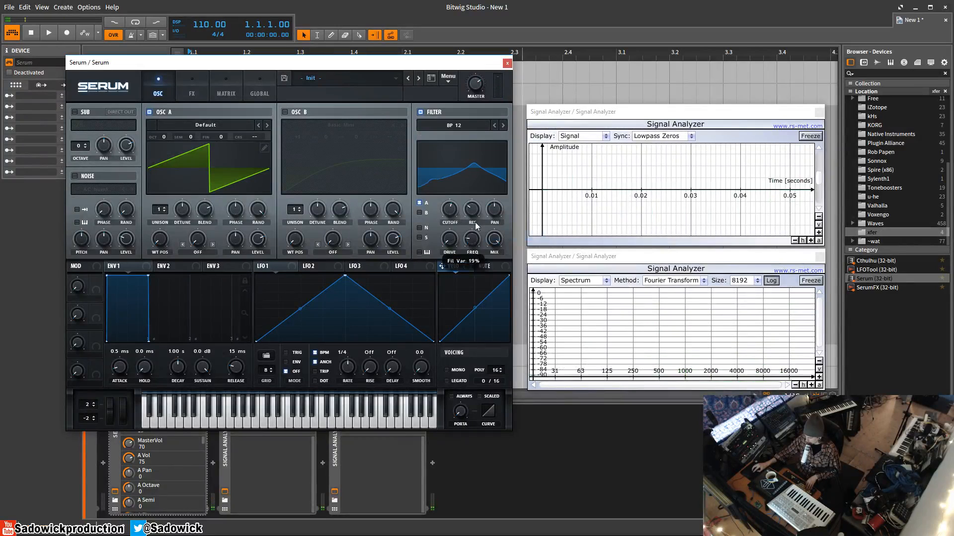
Set the filter type to LH 12 and adjust its frequencies and resonance
click(453, 125)
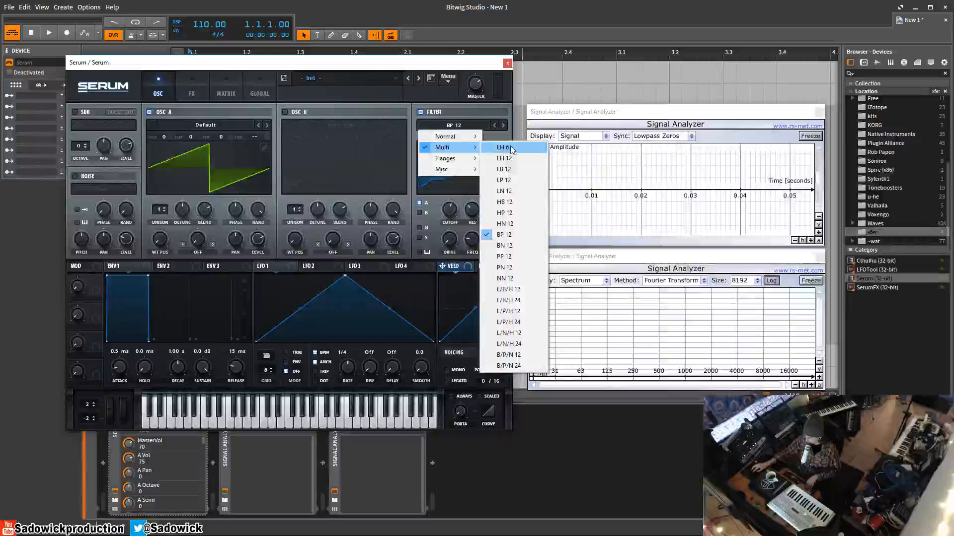
click(514, 157)
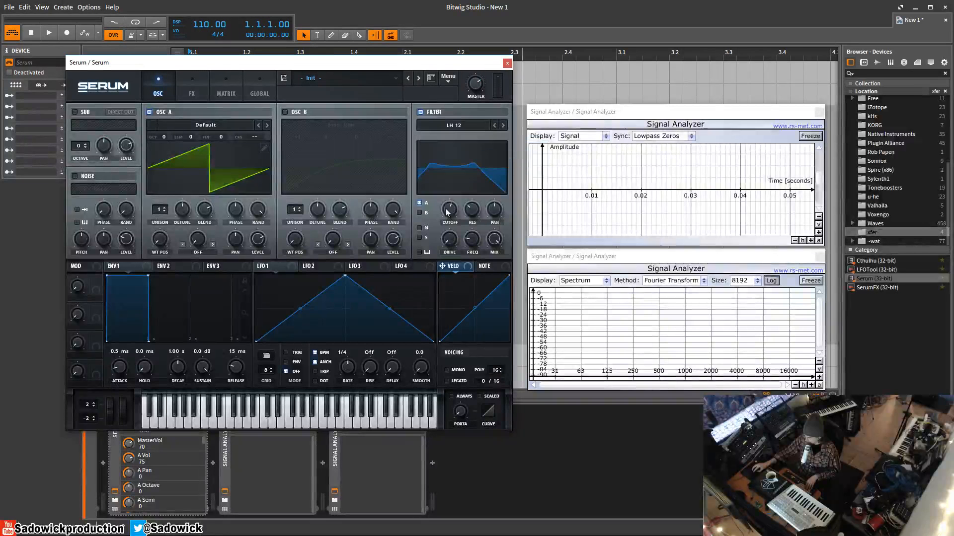
drag(447, 224, 481, 226)
drag(471, 210, 446, 212)
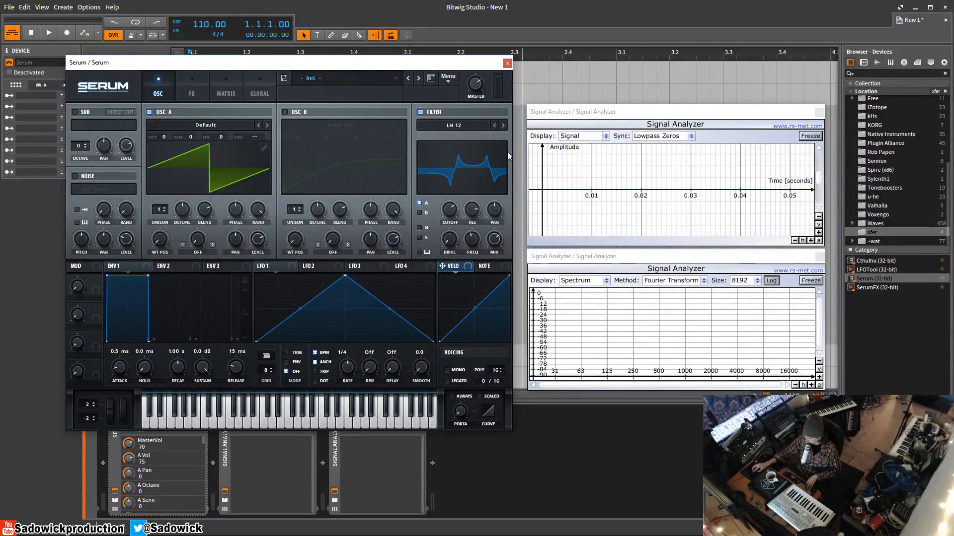
Sweep the cutoff and resonance of the Cmb + flanger filter, finishing on Cmb -
click(449, 121)
mouse_move(457, 148)
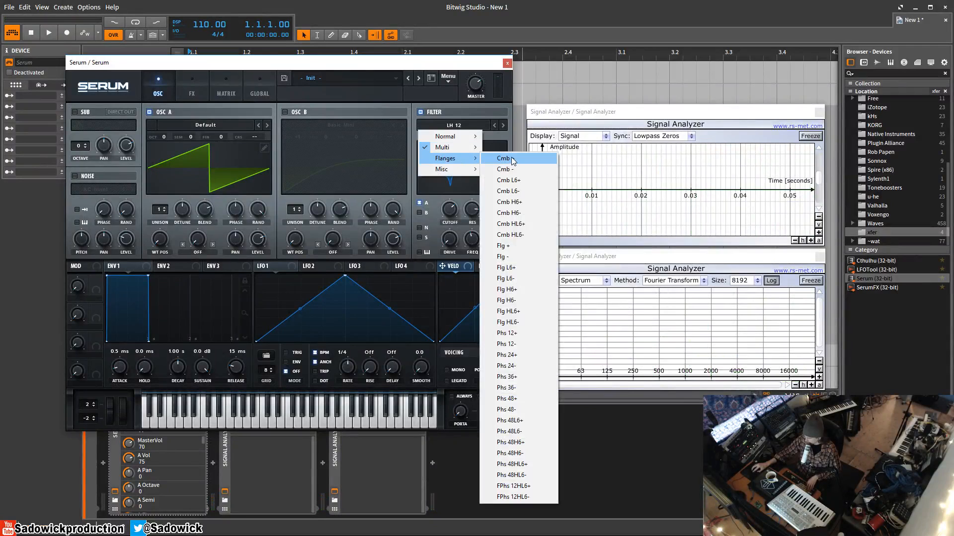
click(513, 159)
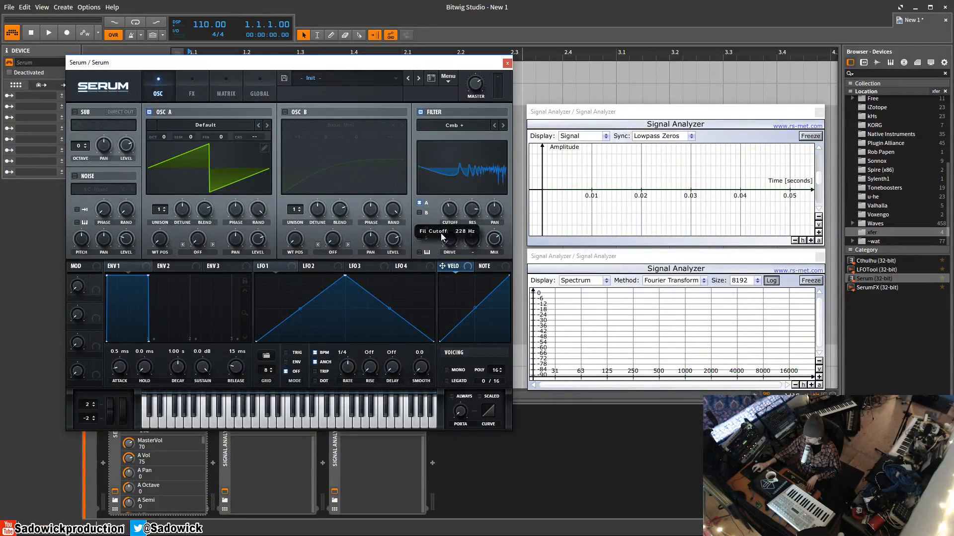
drag(435, 242, 463, 222)
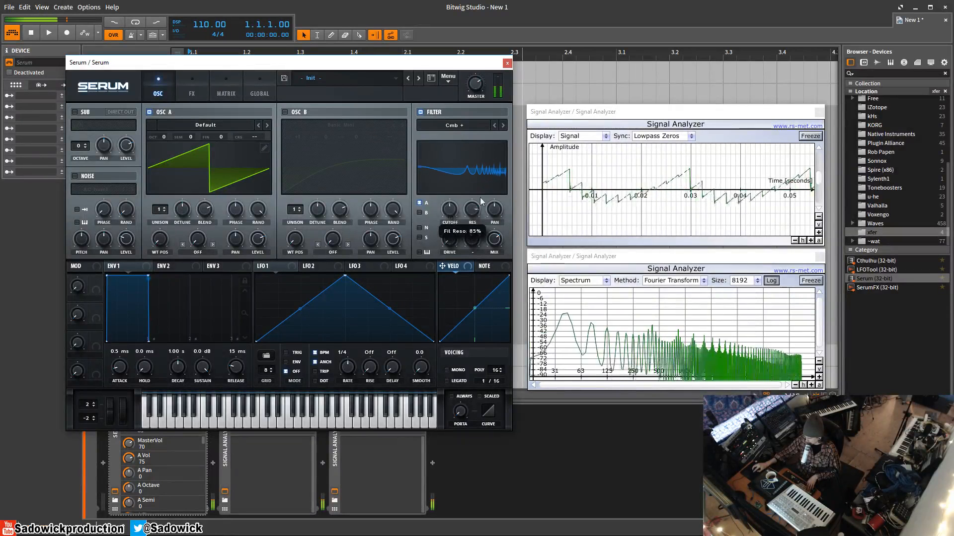
drag(447, 211, 450, 235)
mouse_move(457, 215)
mouse_down()
mouse_move(458, 223)
mouse_move(460, 212)
mouse_up()
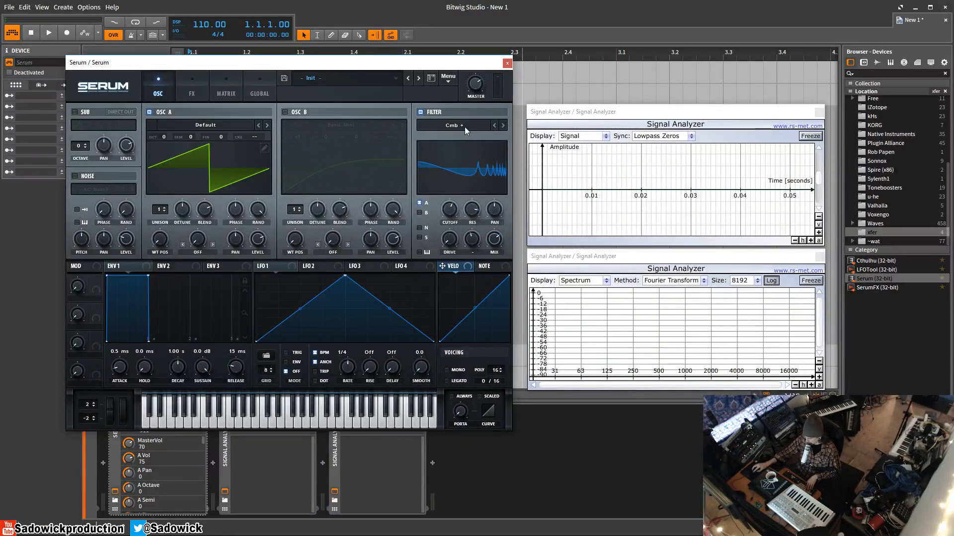
click(502, 126)
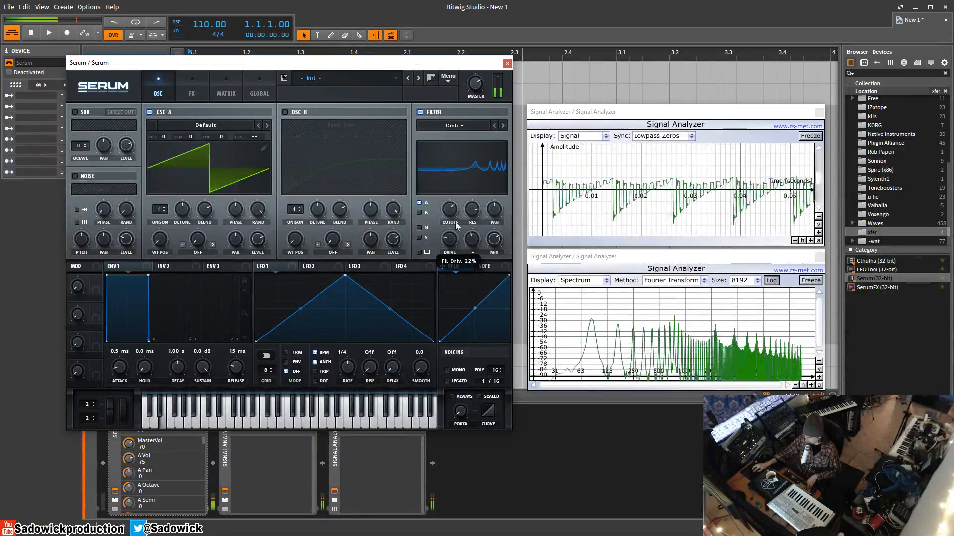
Change the filter type to Phs 48HL6+ and sweep its cutoff
click(453, 125)
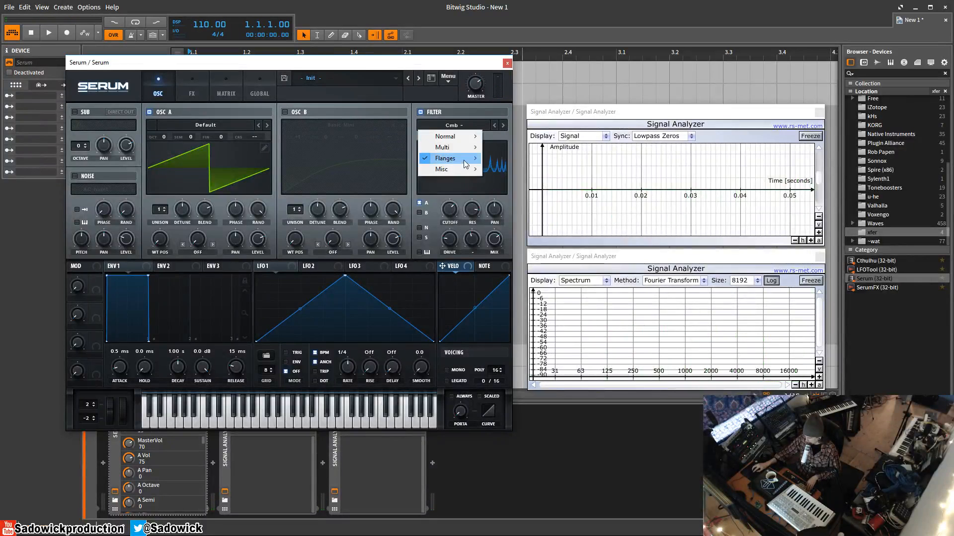
mouse_move(466, 159)
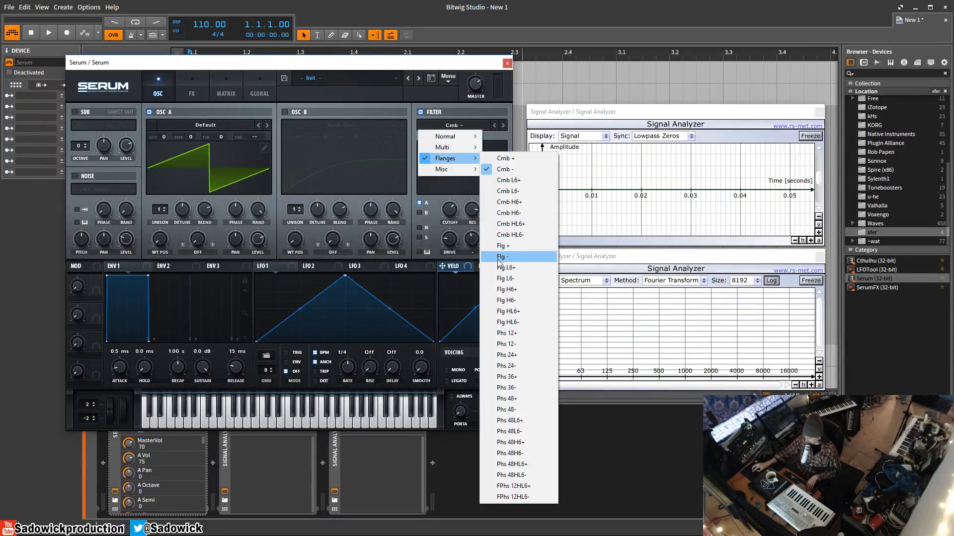
click(520, 465)
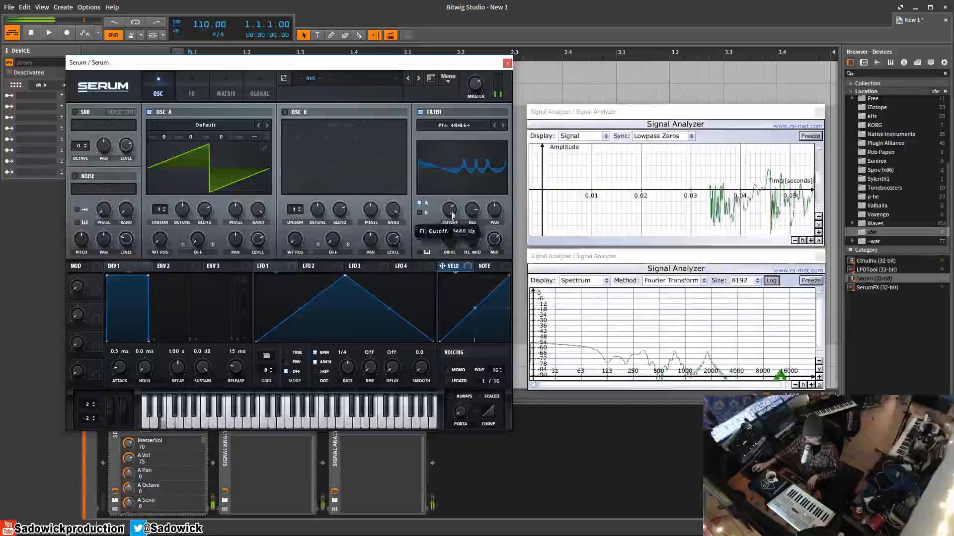
drag(457, 212, 453, 215)
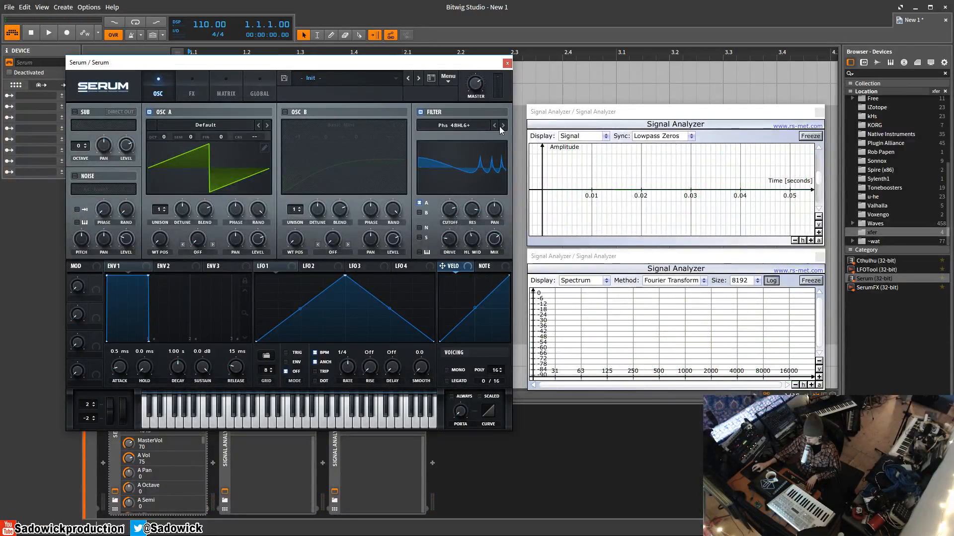
Set the filter type to Band EQ 12 and adjust its cutoff and resonance
click(466, 126)
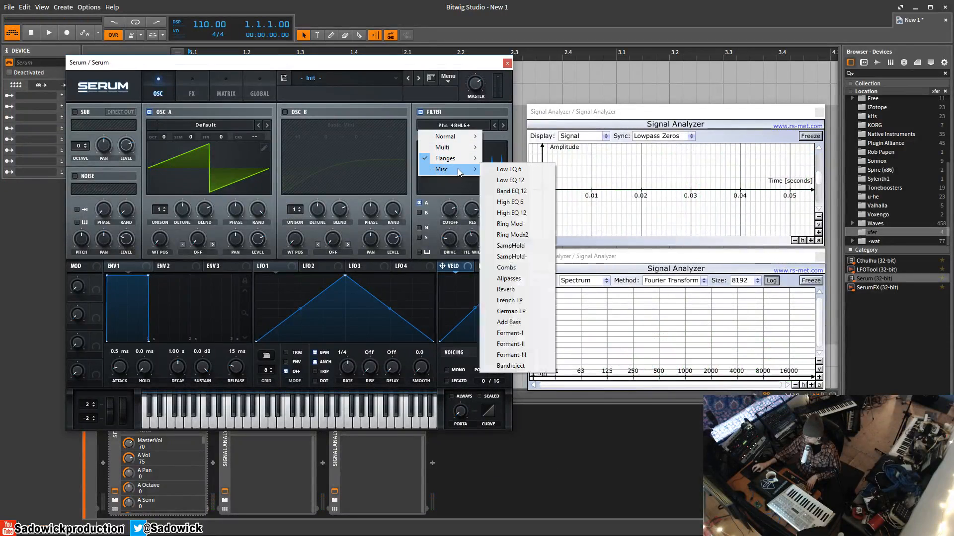
click(529, 192)
drag(450, 211, 450, 246)
mouse_move(471, 212)
mouse_down()
mouse_move(472, 248)
mouse_move(482, 242)
mouse_move(475, 224)
mouse_move(473, 239)
mouse_move(448, 193)
mouse_move(473, 213)
mouse_up()
Switch the filter to High EQ 6 and vary its dB gain and cutoff, ending with the gain at 0%
click(467, 125)
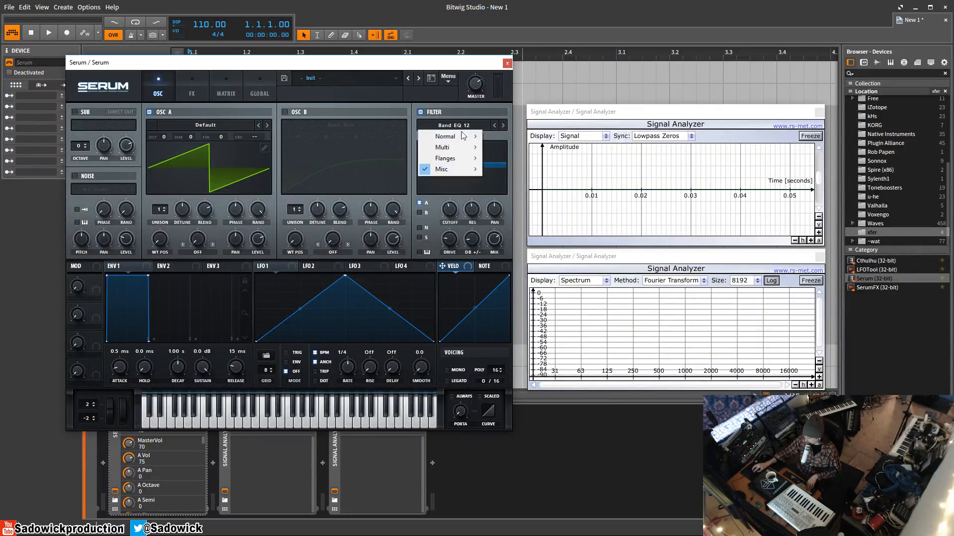
click(514, 201)
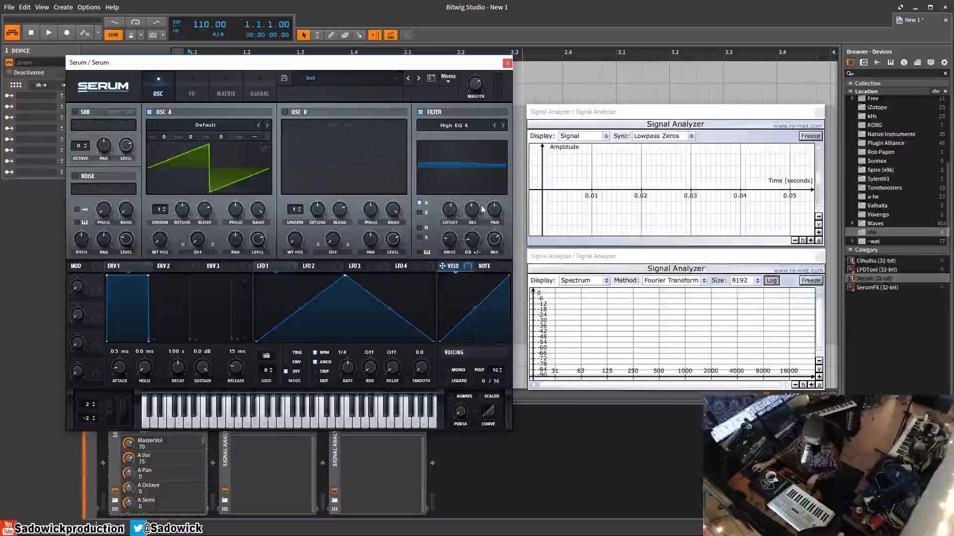
drag(470, 248, 489, 180)
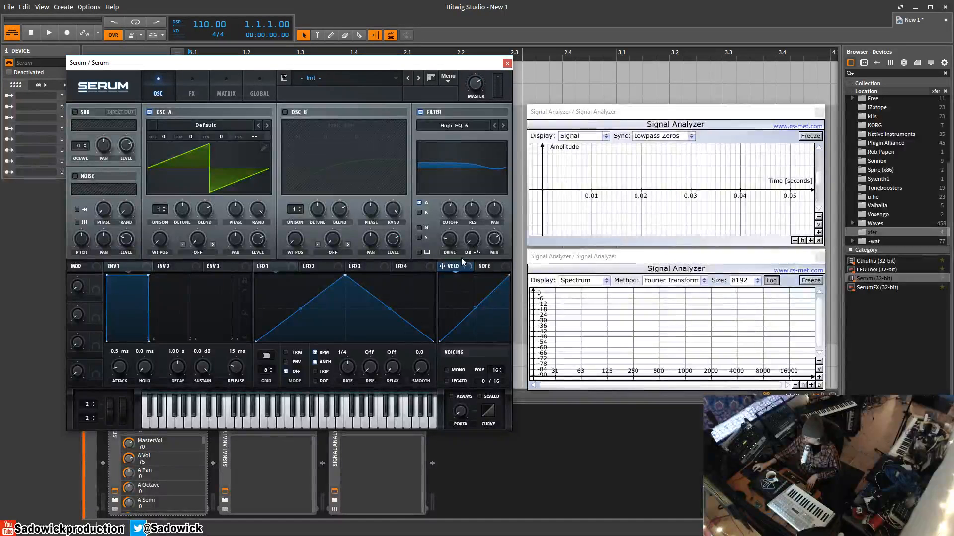
drag(452, 213, 471, 246)
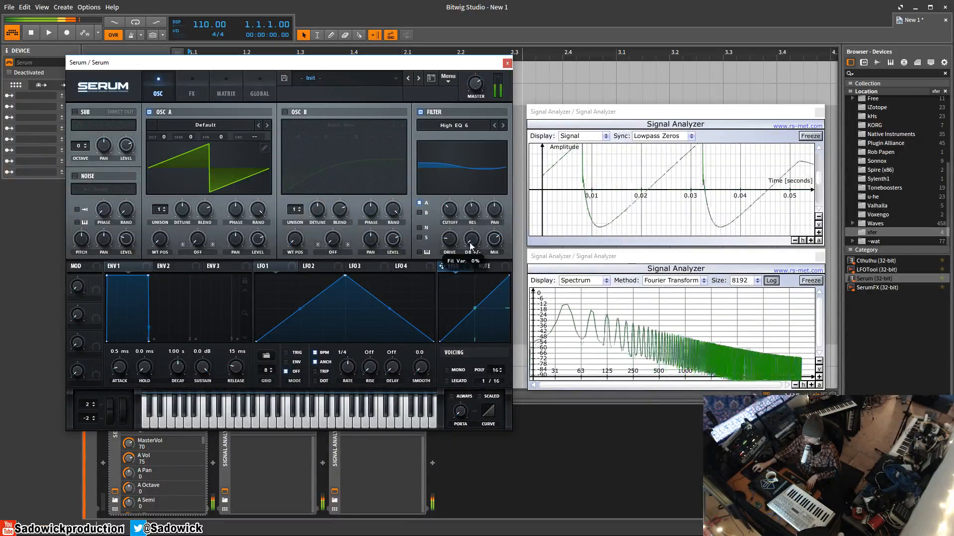
Set the filter type to Ring Mod, raise the cutoff to about 3063 Hz and adjust the resonance
click(467, 125)
mouse_move(458, 172)
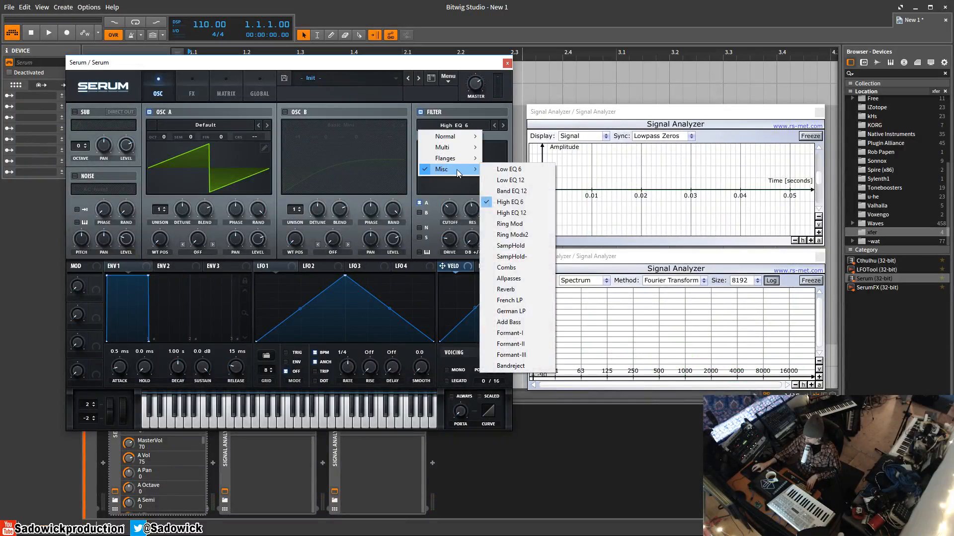
click(528, 224)
drag(456, 210, 468, 172)
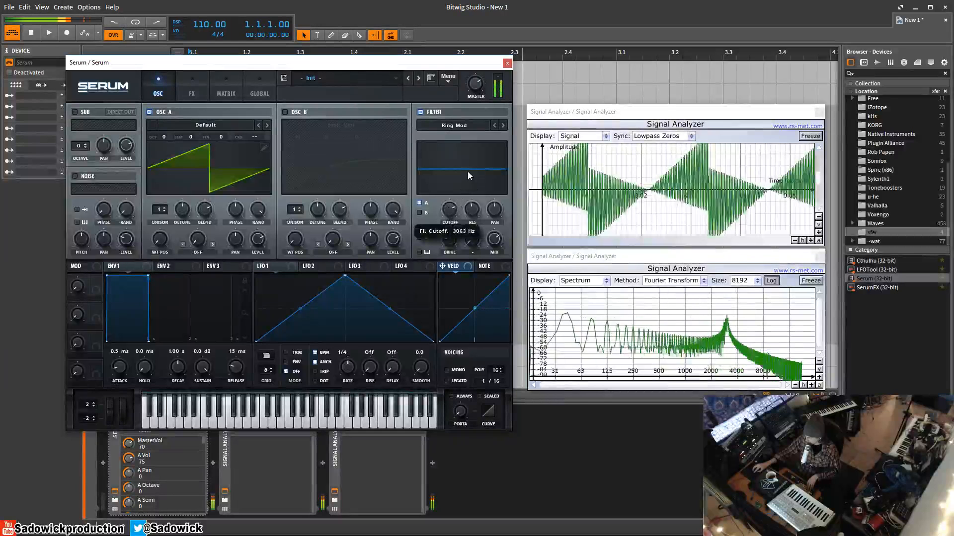
drag(472, 208, 473, 223)
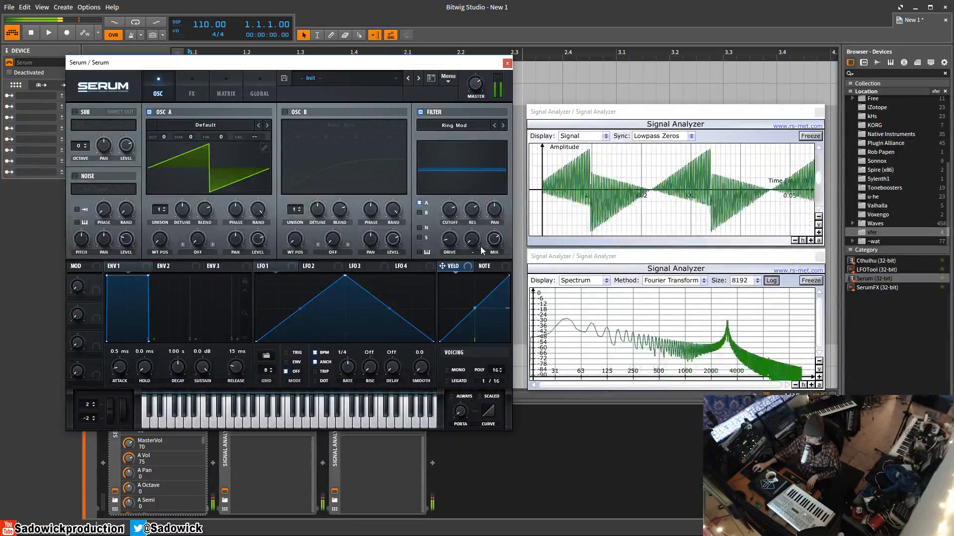
drag(471, 244, 467, 309)
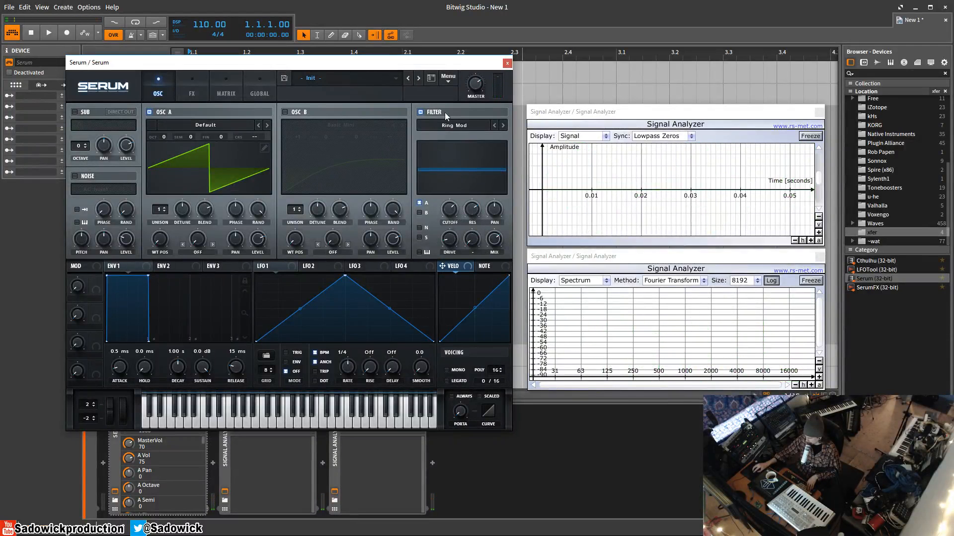
Change the filter type to SampHold, sweep its cutoff between low and high frequencies and vary the resonance
click(468, 128)
mouse_move(451, 170)
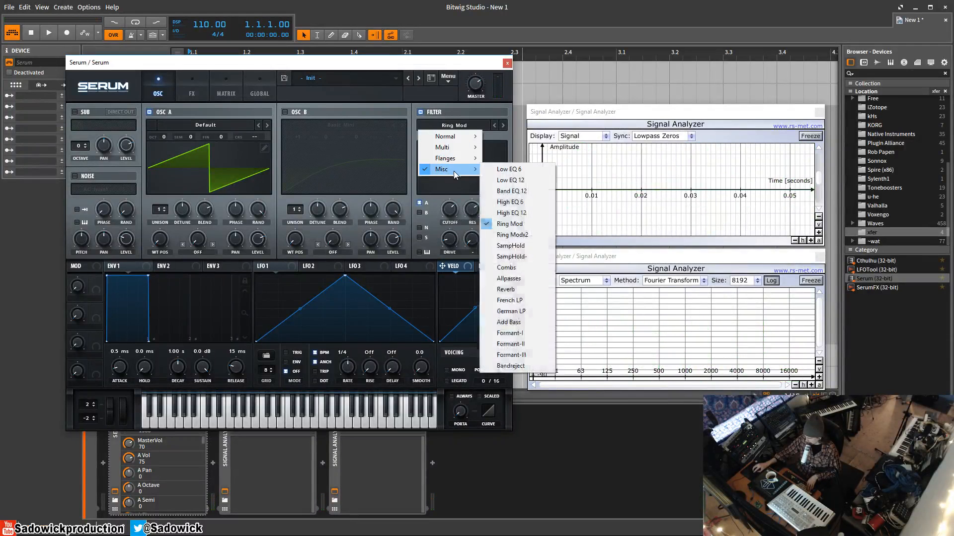
click(519, 246)
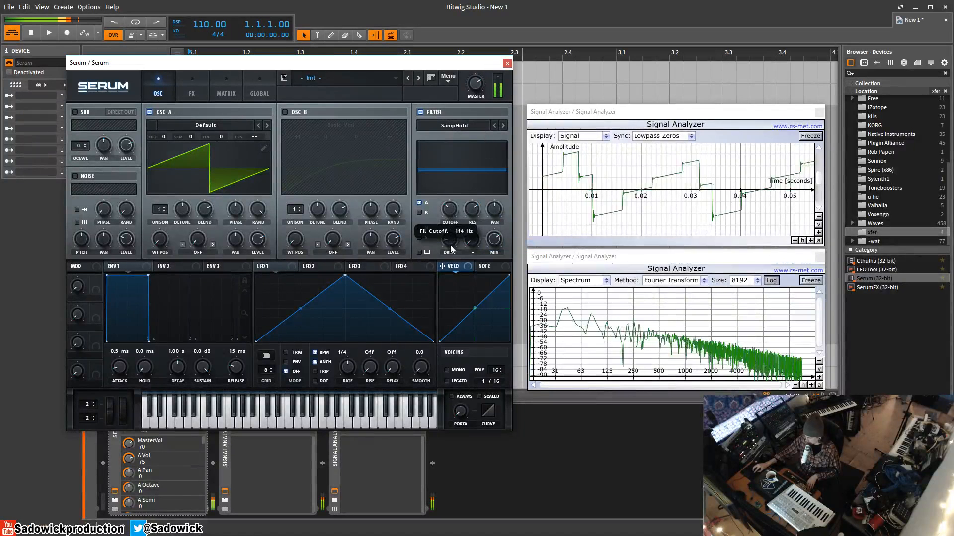
drag(474, 233, 465, 261)
drag(453, 214, 453, 155)
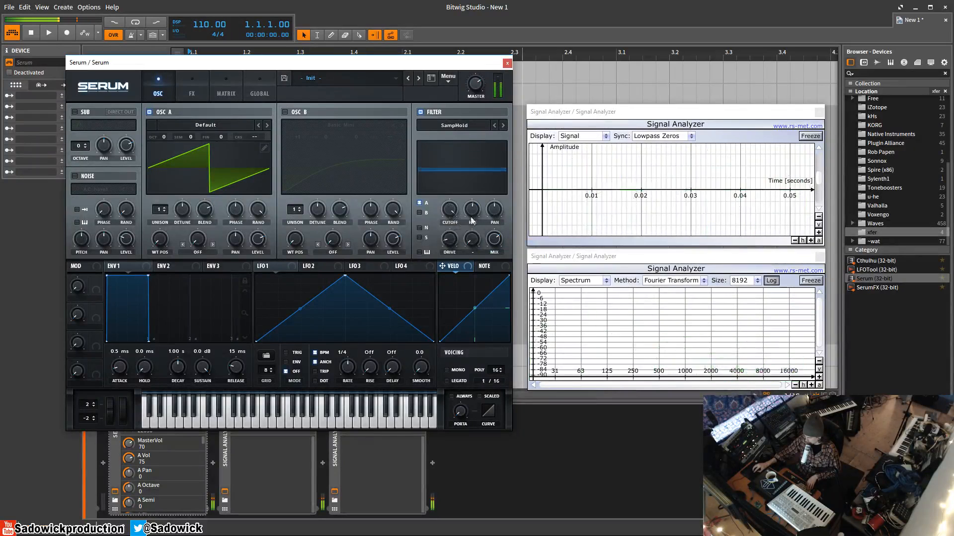
drag(452, 210, 467, 248)
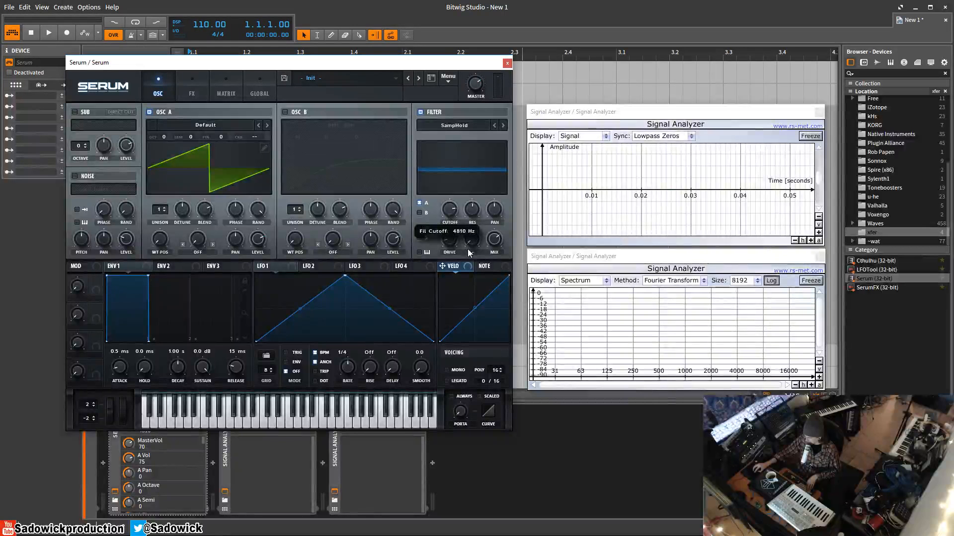
drag(467, 249, 452, 340)
mouse_move(478, 212)
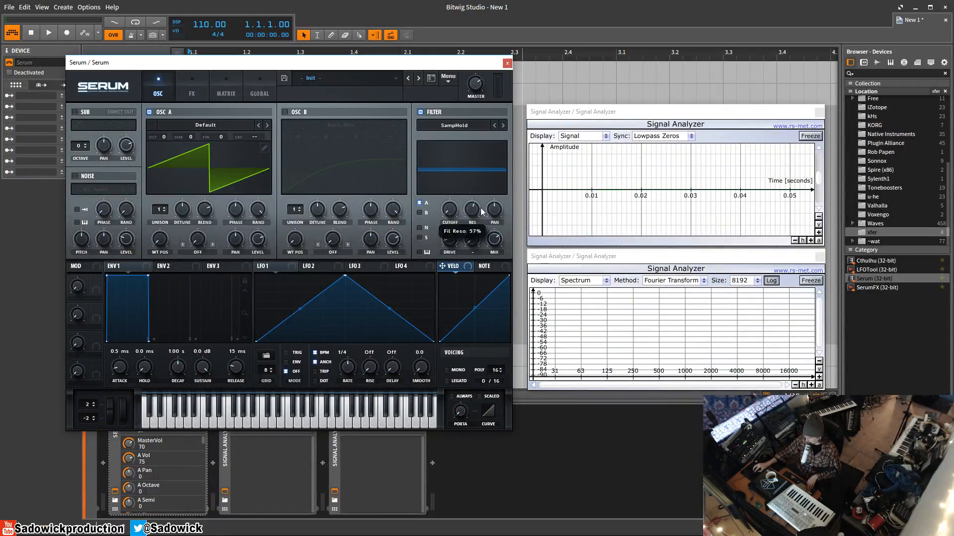
Switch the filter type from the sample-and-hold model to Combs in the Misc category
click(453, 125)
mouse_move(458, 170)
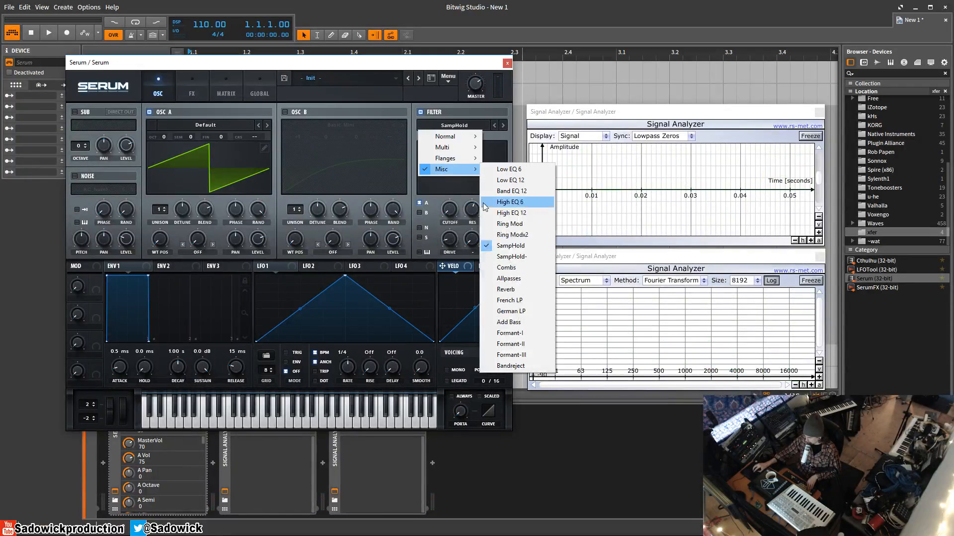
click(490, 270)
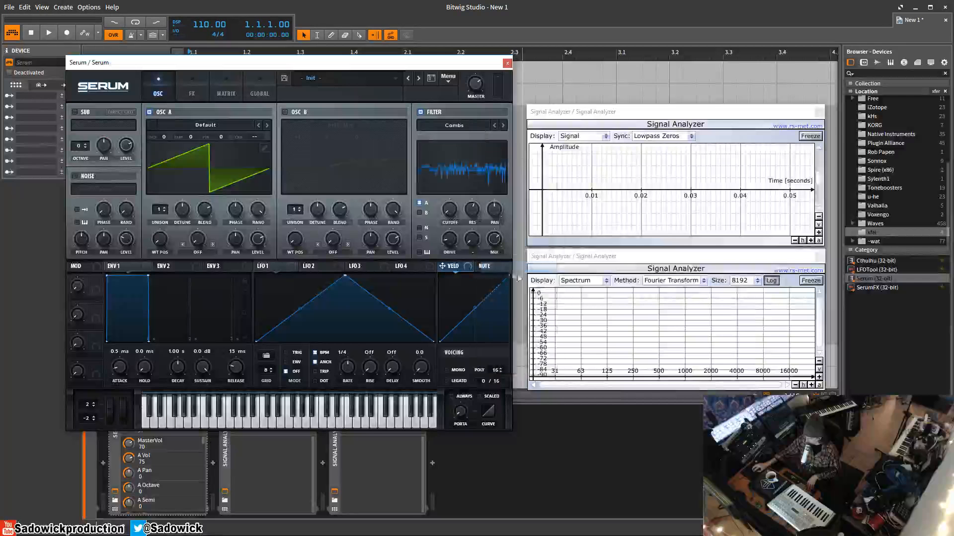
Change the filter to the Misc type Add Bass and adjust its cutoff
click(455, 126)
mouse_move(457, 171)
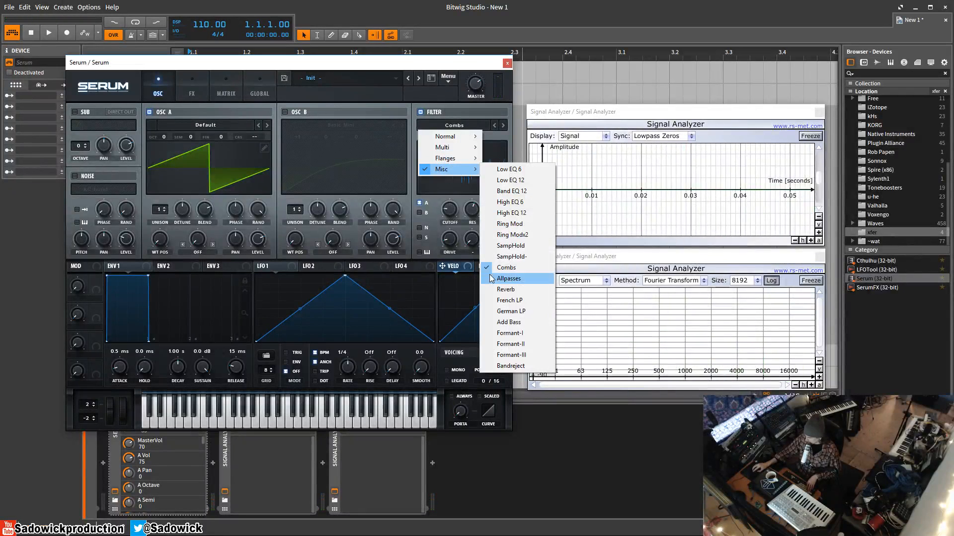
click(522, 321)
drag(453, 207, 453, 207)
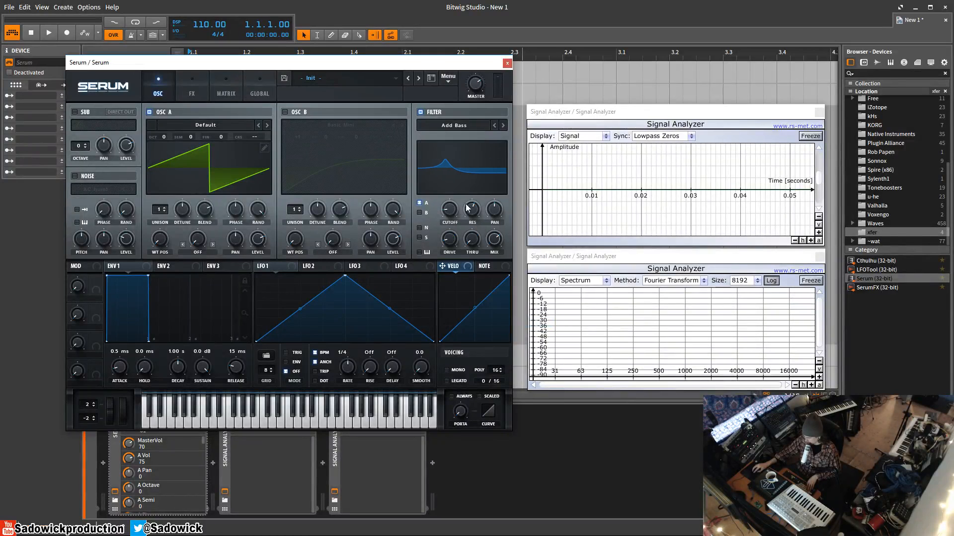
Set the filter type to Formant-I and sweep its cutoff, bringing it down to about 22 Hz
click(470, 126)
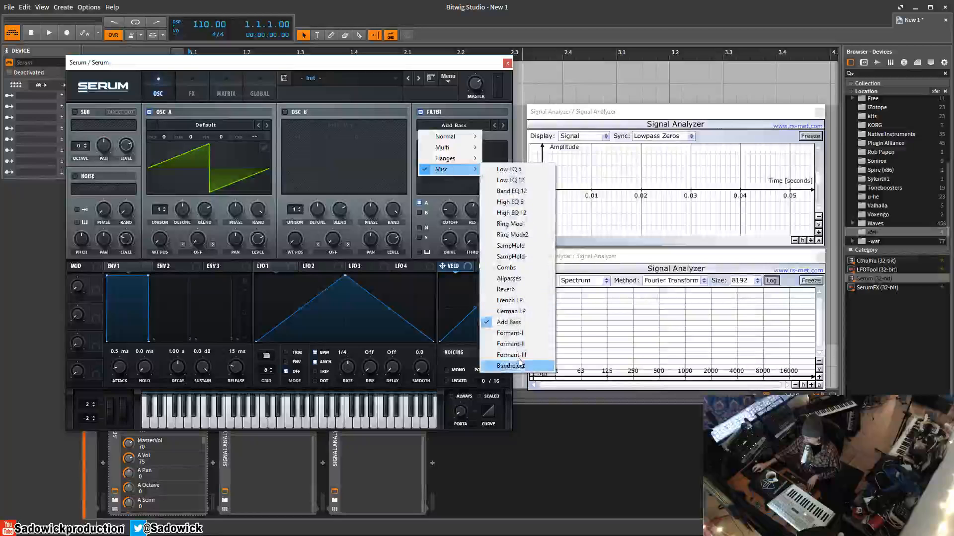
click(510, 333)
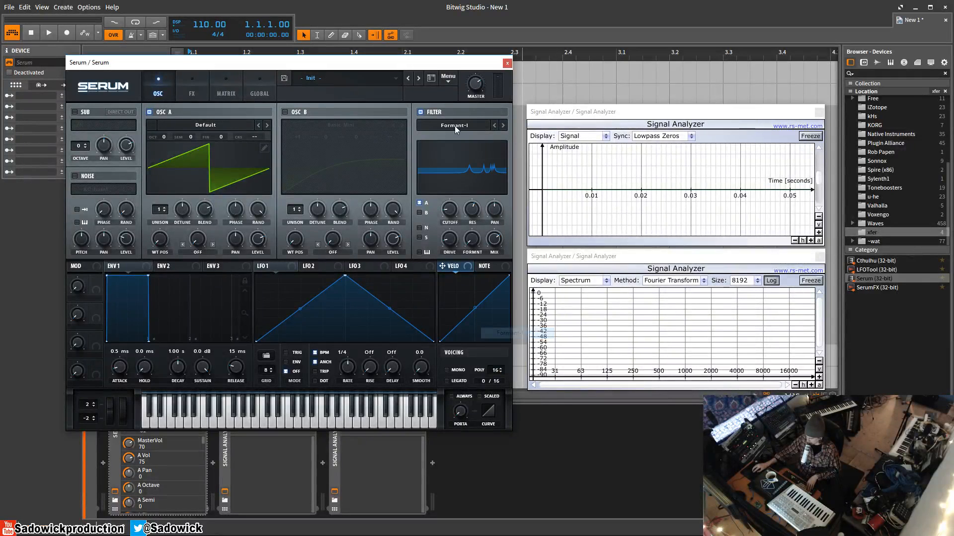
drag(451, 199, 451, 217)
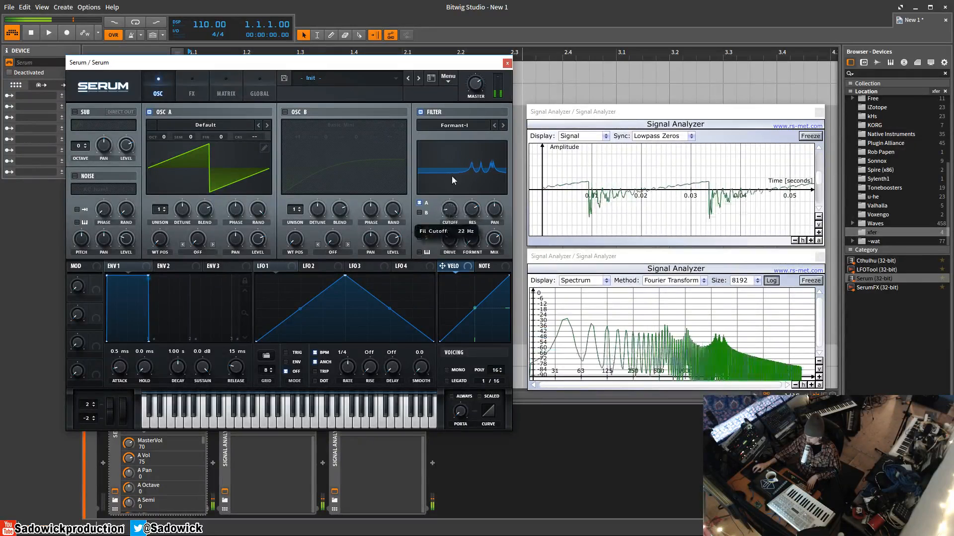
click(461, 128)
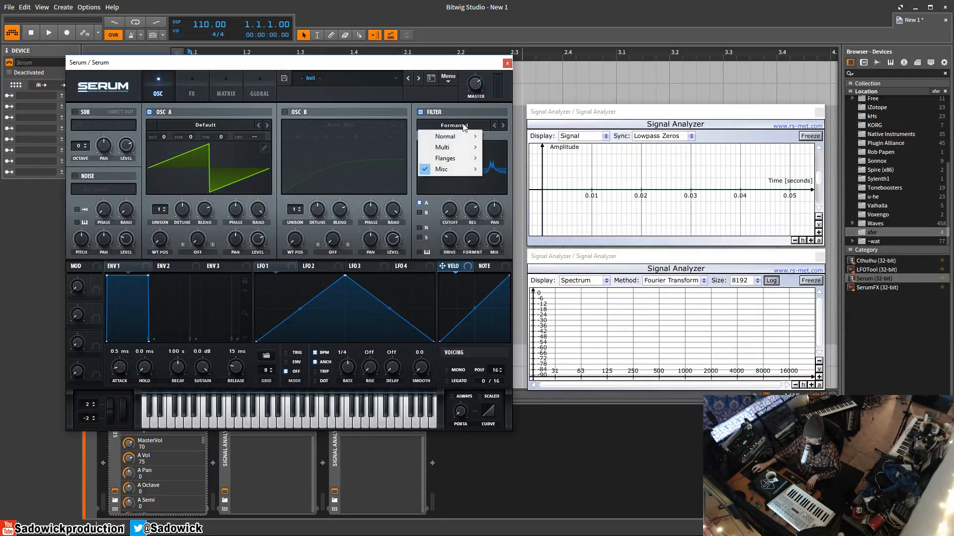
click(453, 66)
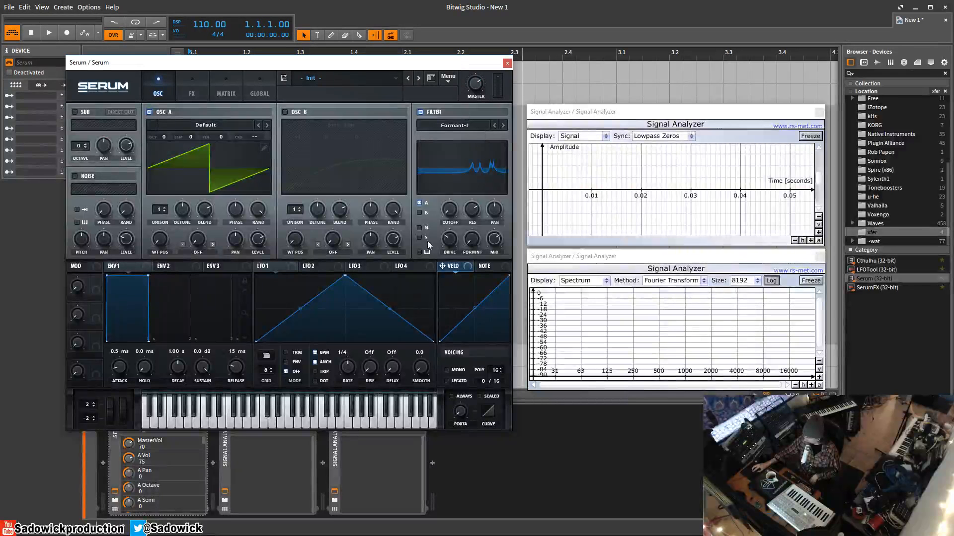